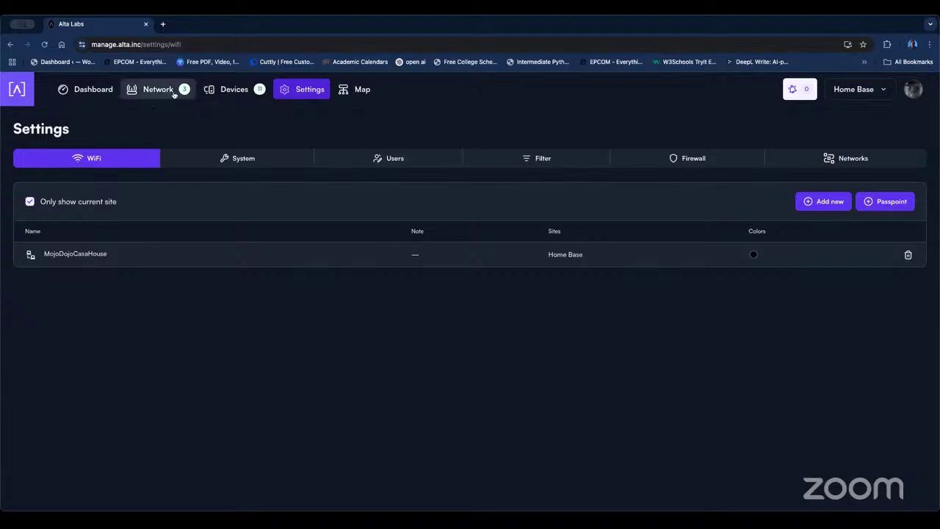
- Open the network map and review the settings of port 5 on Switch PoE, including the download limit and loop detection options
click(365, 92)
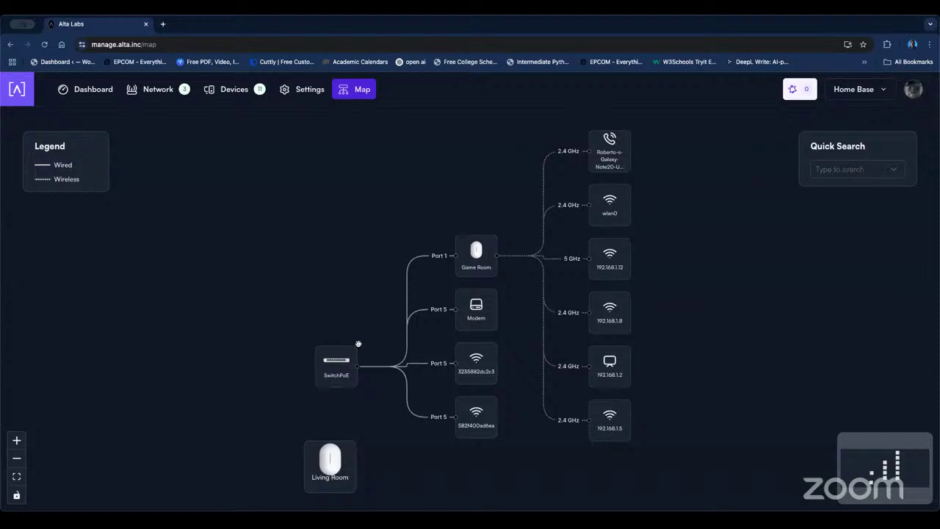
click(333, 375)
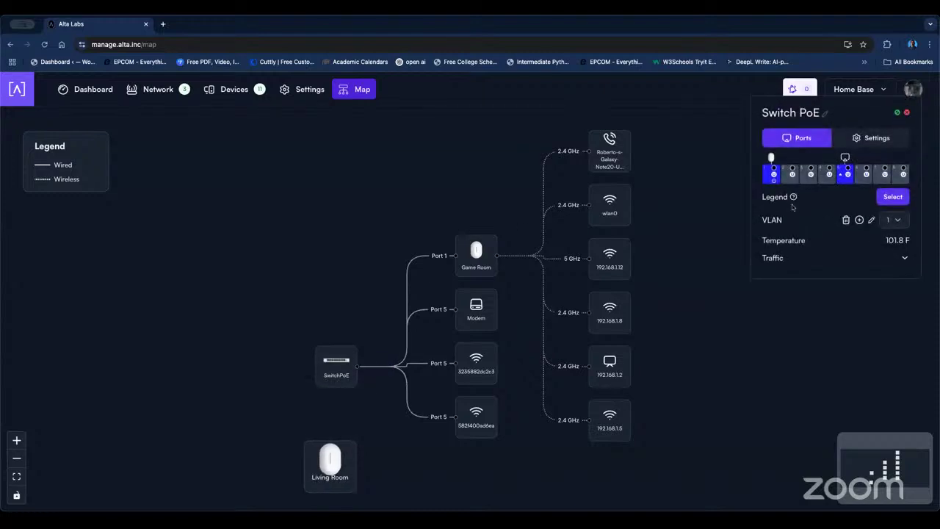
click(847, 172)
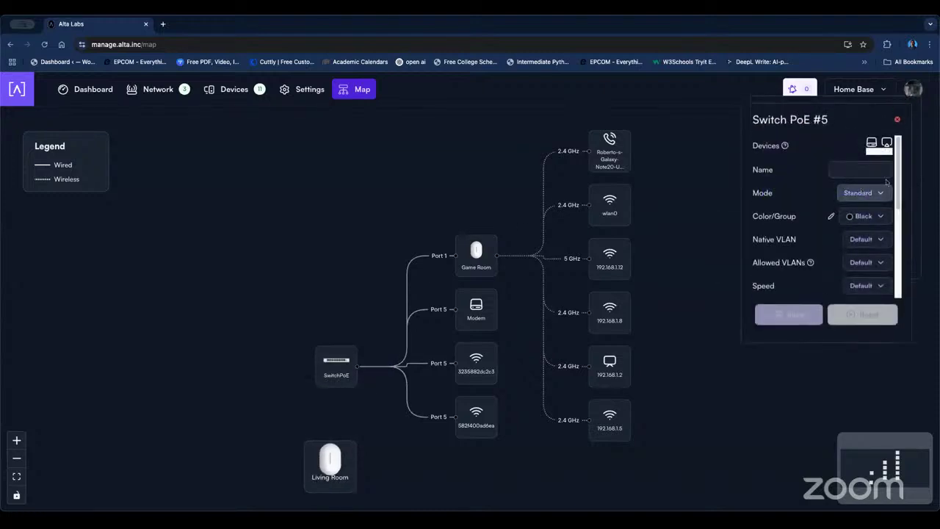
drag(896, 181, 891, 227)
click(866, 232)
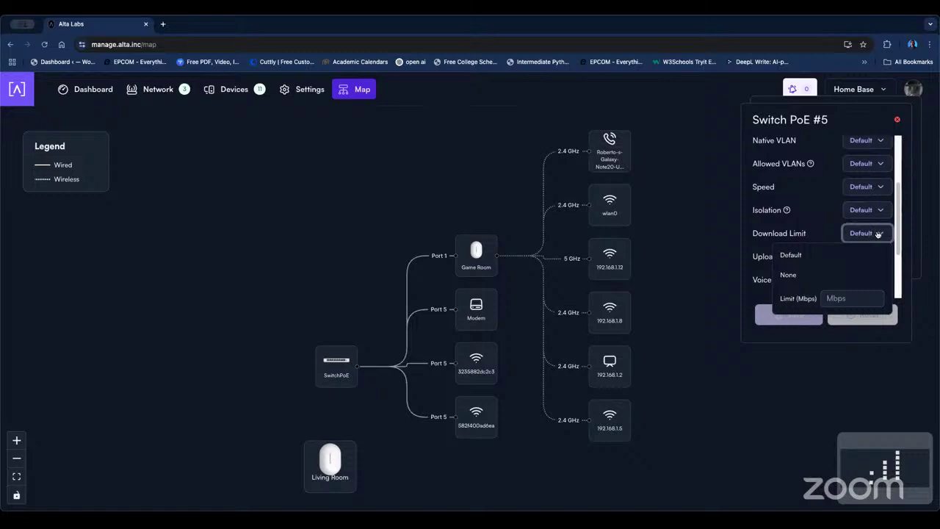
scroll(878, 234, down, 3)
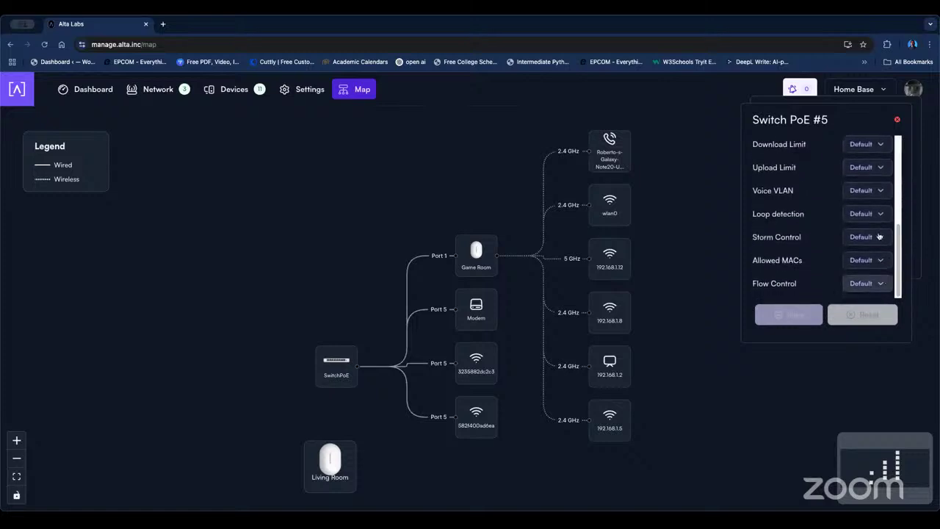
click(881, 213)
click(881, 213)
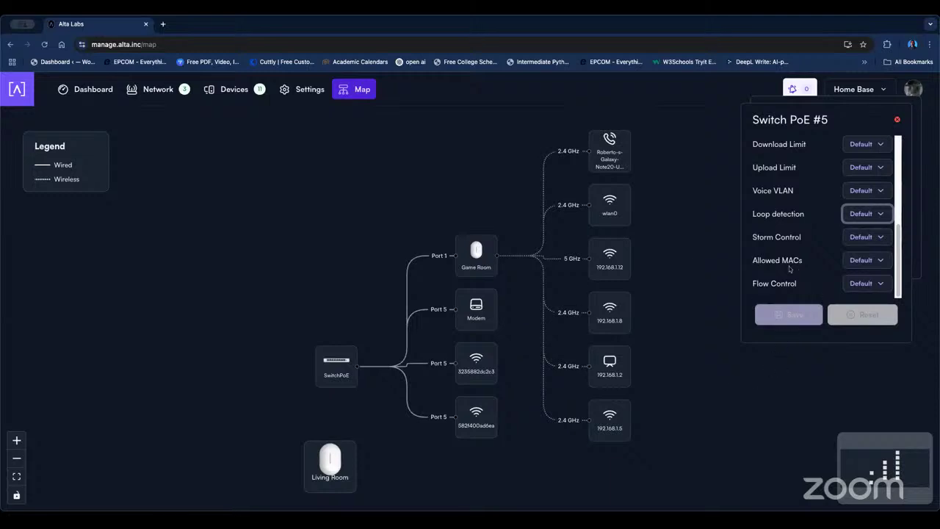
click(895, 121)
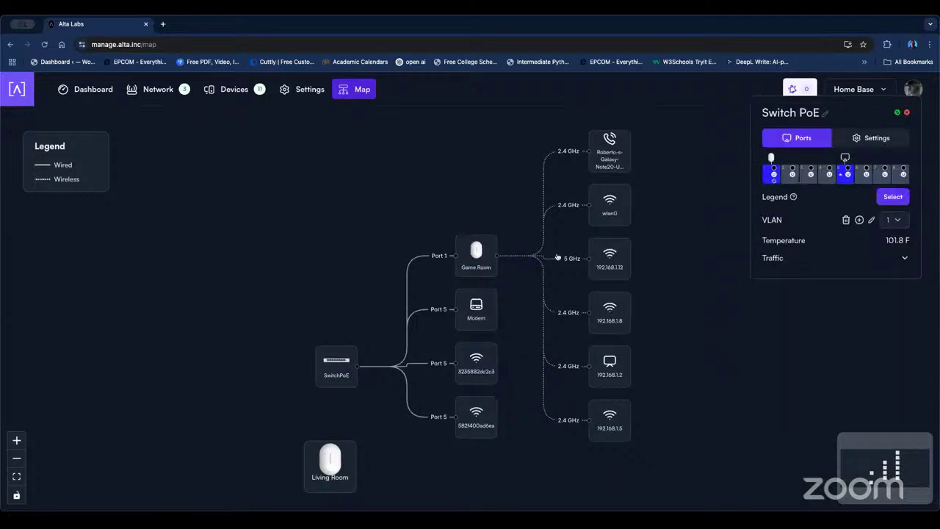
- View the WiFi channel and bandwidth settings of the Game Room access point on the map, and close them
click(486, 268)
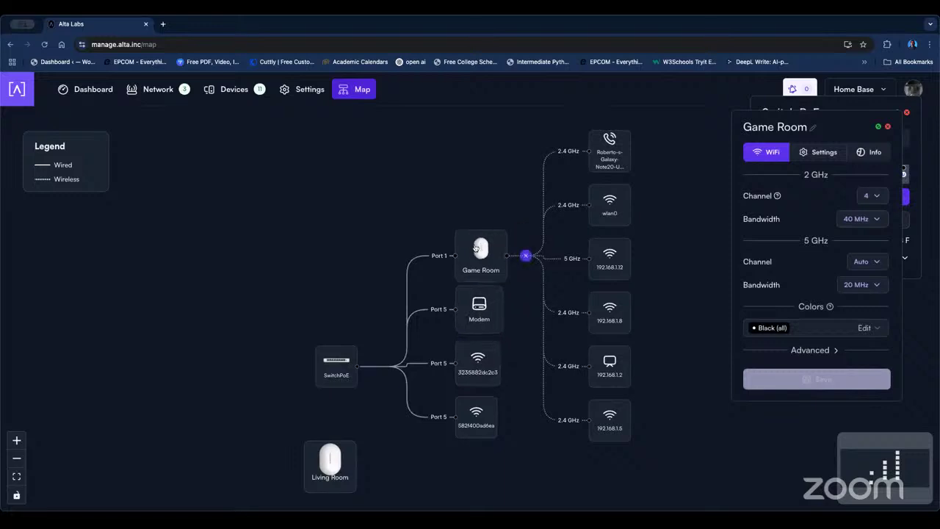
scroll(477, 248, down, 3)
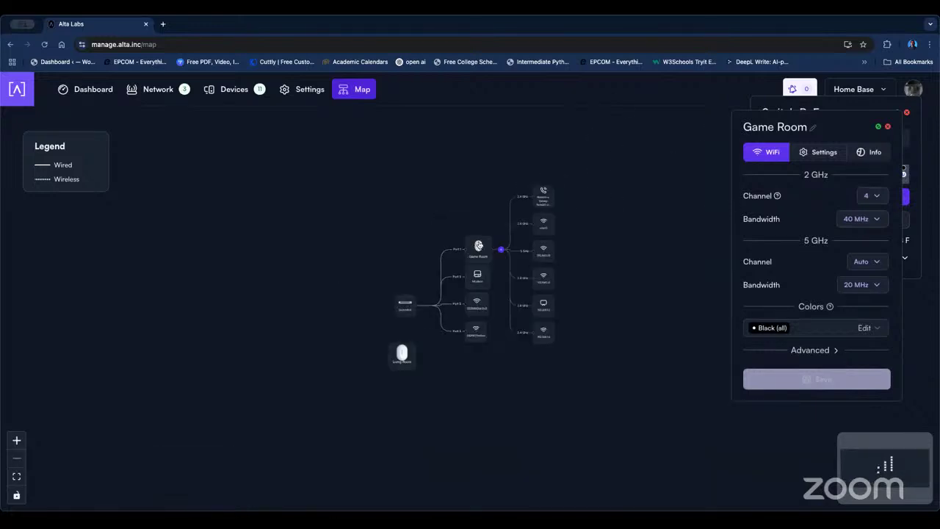
scroll(478, 245, up, 5)
scroll(478, 249, down, 5)
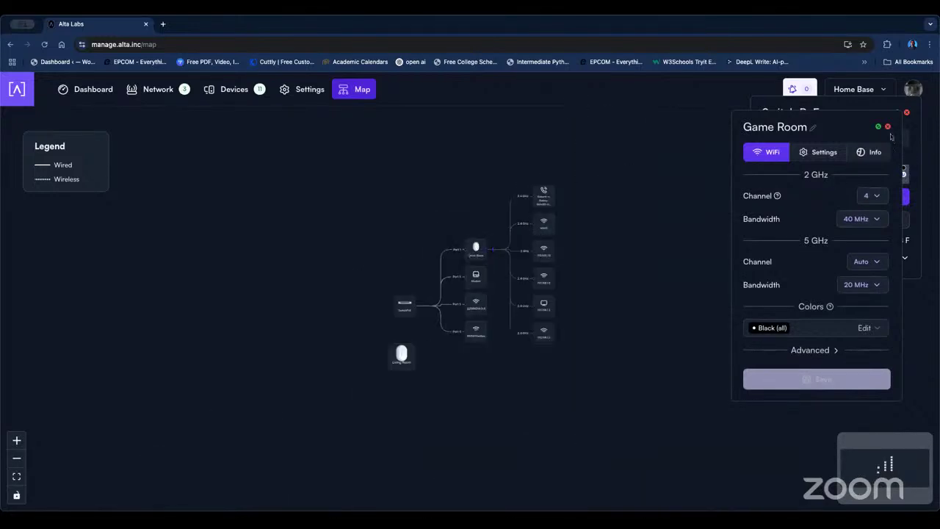
click(887, 127)
- Review the settings of port 1 on Switch PoE and close the switch's details
click(773, 175)
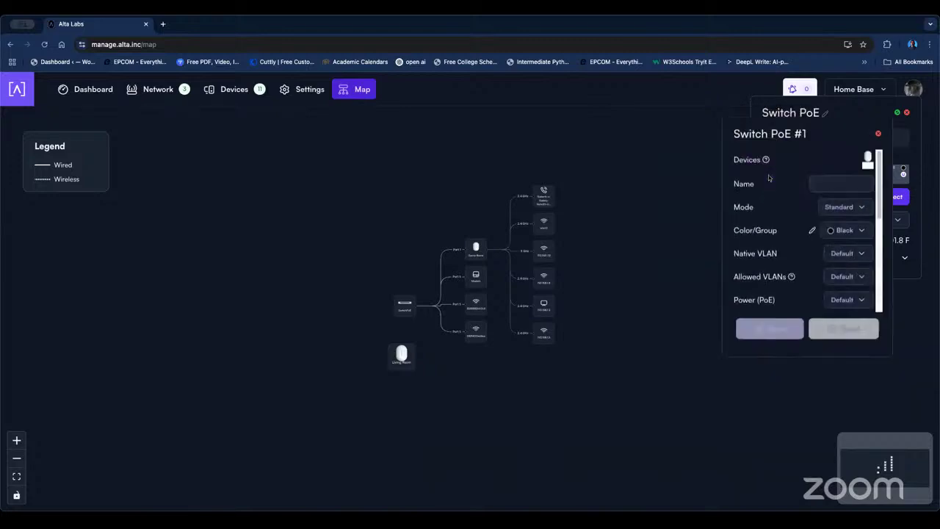
drag(879, 172, 857, 286)
scroll(857, 286, up, 5)
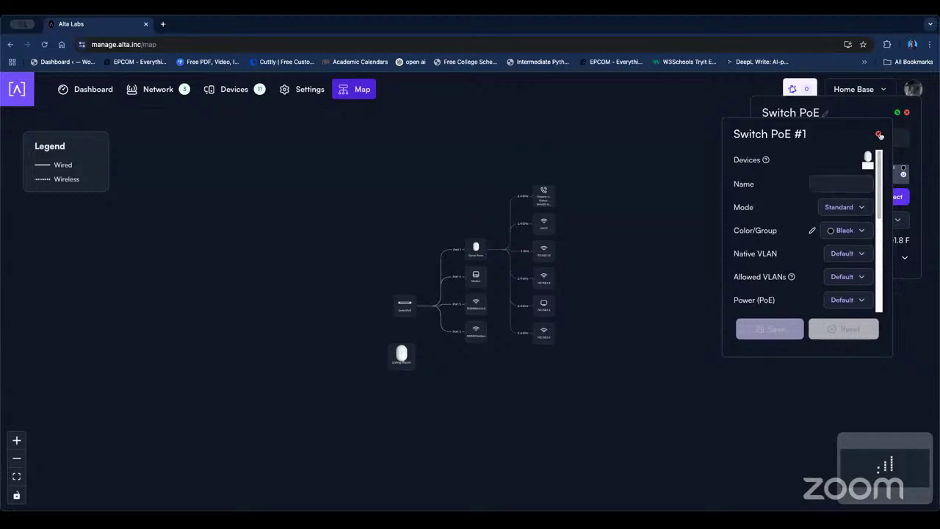
click(878, 133)
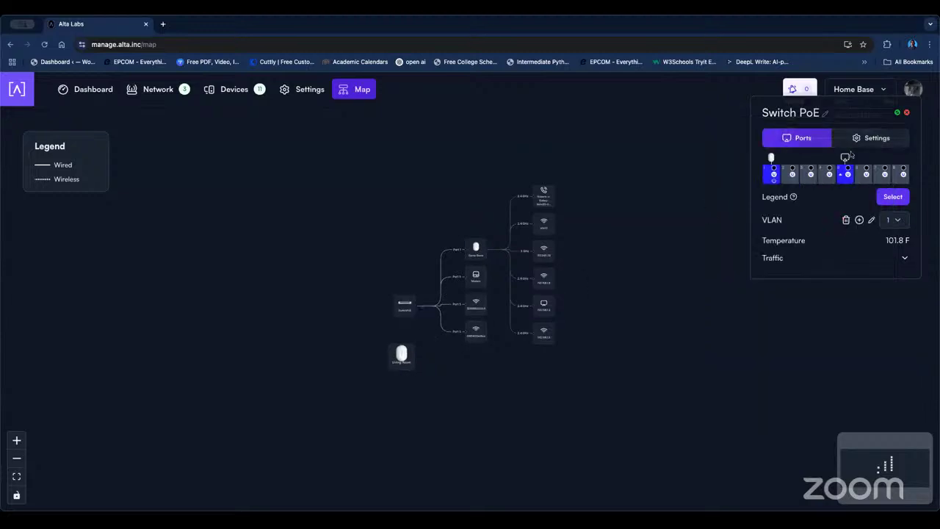
mouse_move(774, 174)
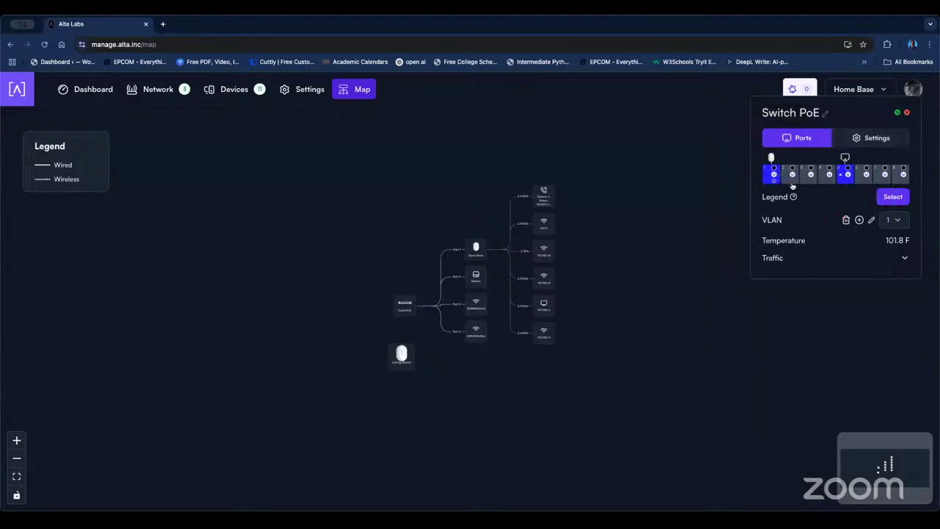
click(906, 115)
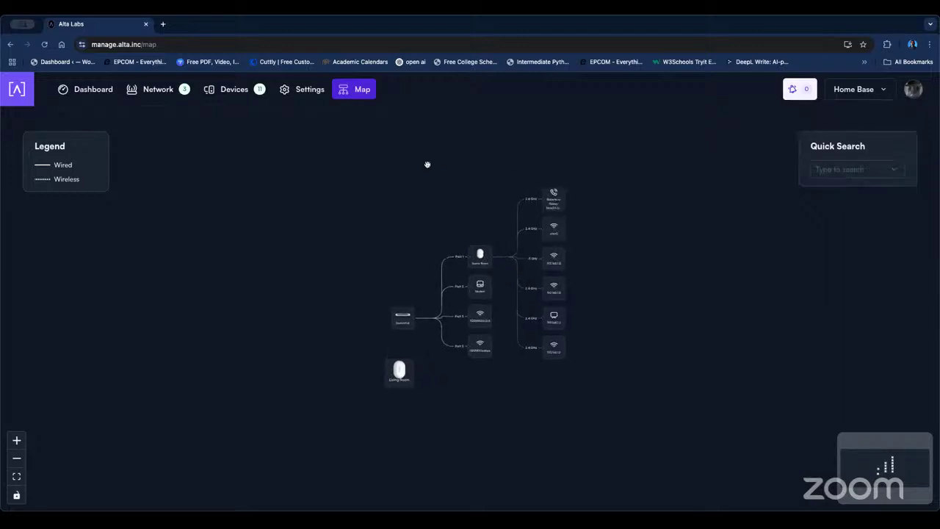
scroll(426, 164, up, 3)
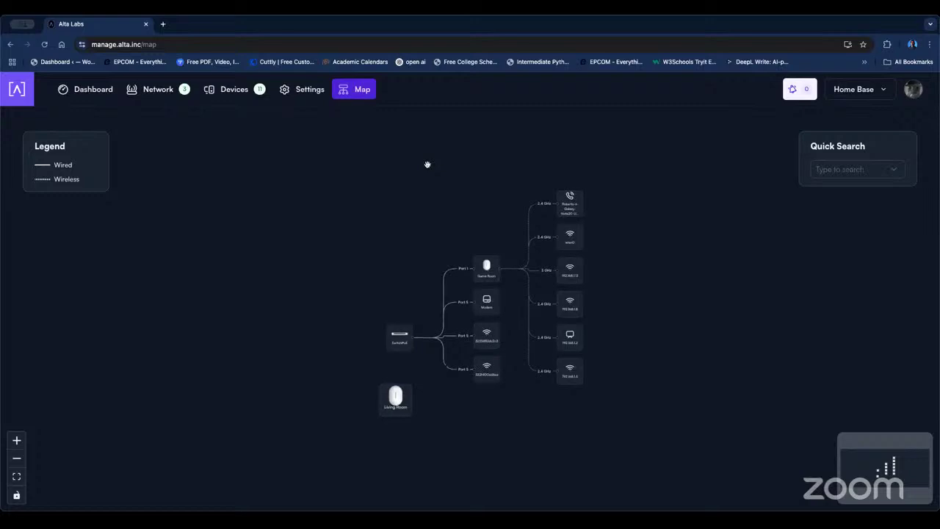
- Open the WiFi settings of the MojoDojoCasaHouse network
click(290, 94)
click(48, 255)
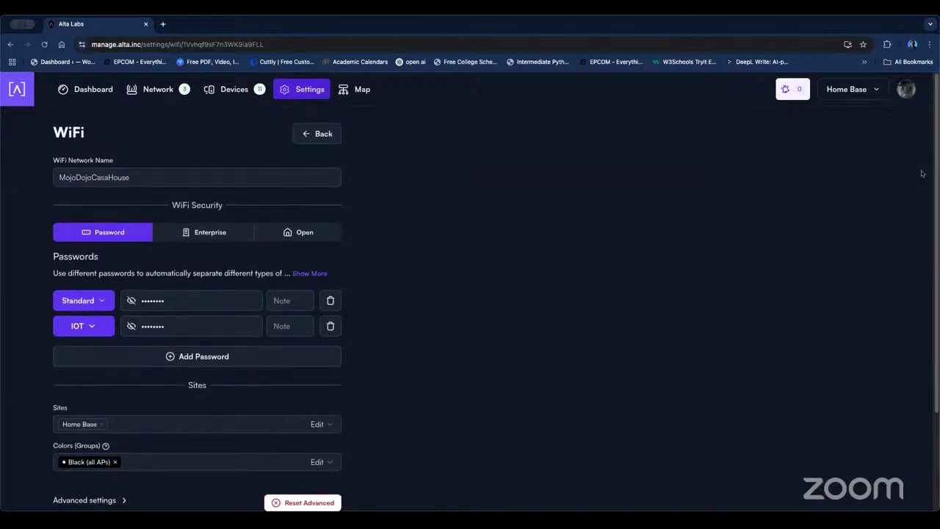
drag(931, 169, 931, 195)
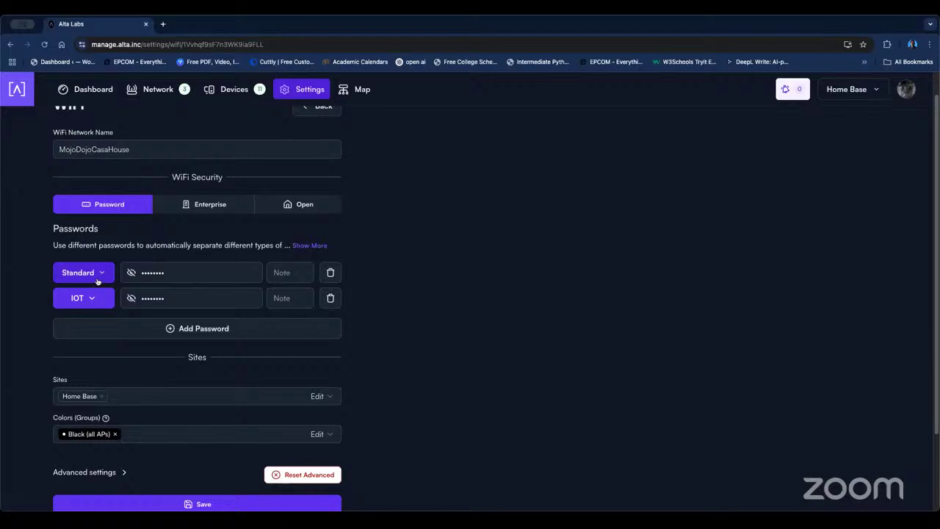
- Add a third WiFi password entry and review its type, VLAN, rate limit and bypass options
click(163, 329)
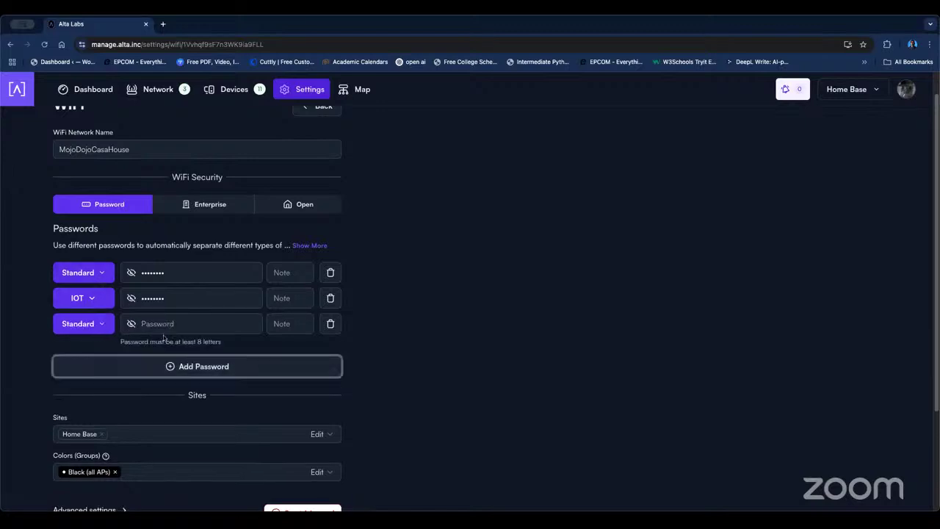
click(101, 324)
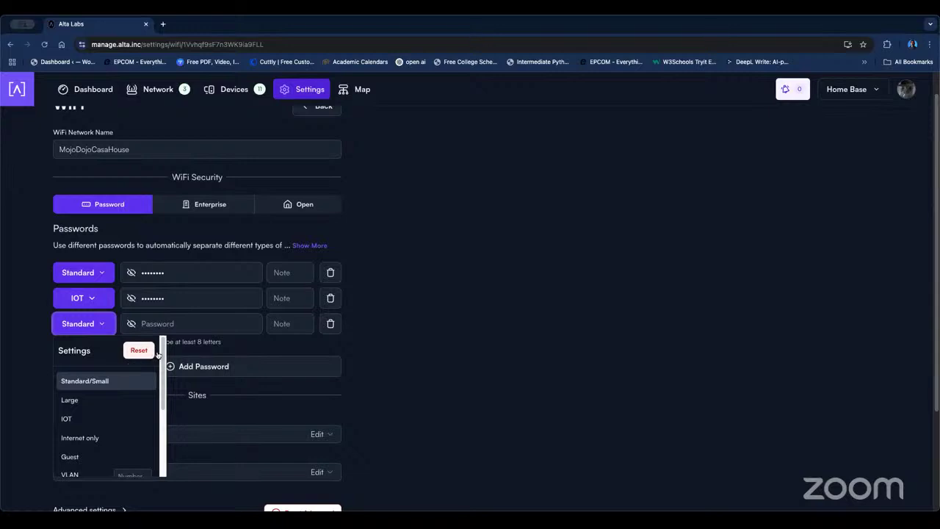
scroll(161, 360, down, 3)
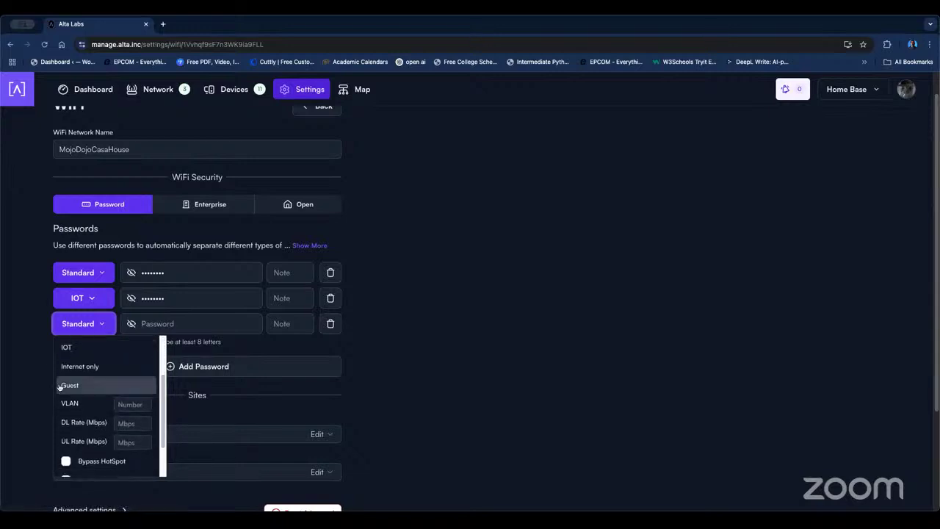
click(134, 404)
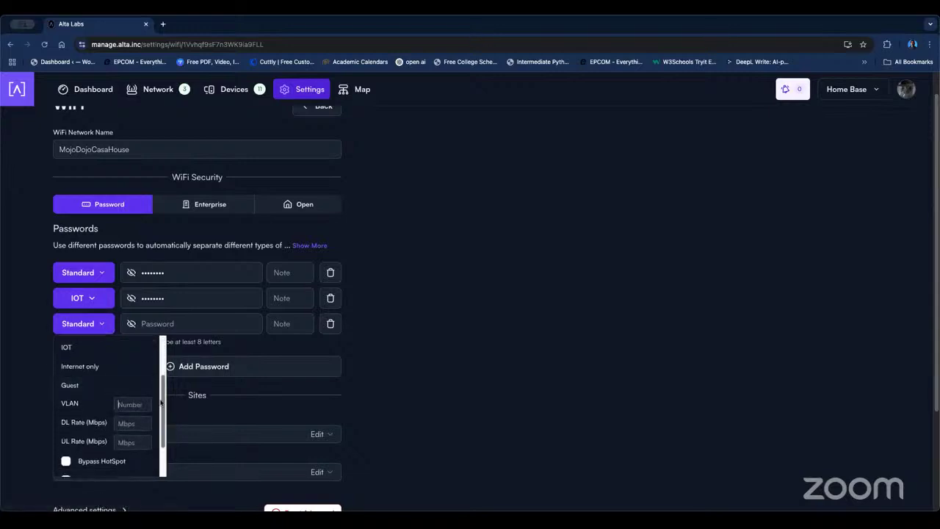
drag(161, 408, 163, 446)
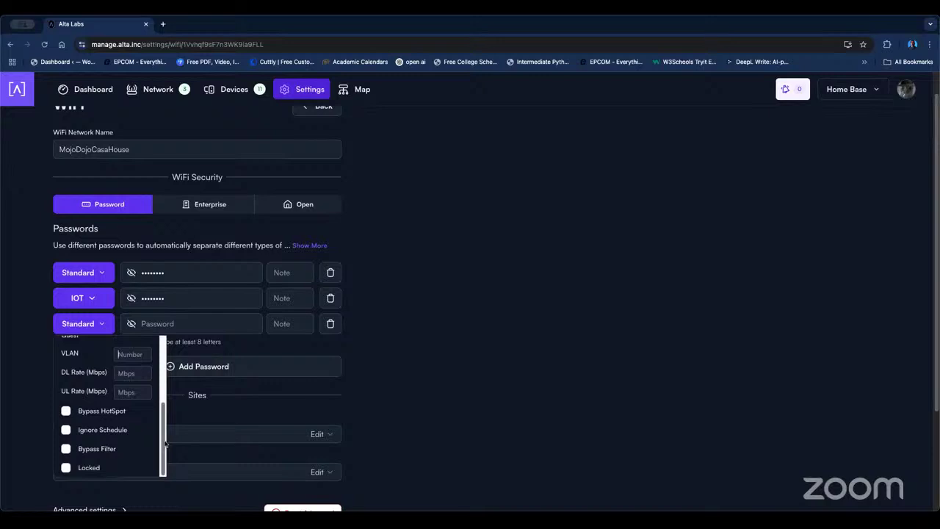
click(321, 400)
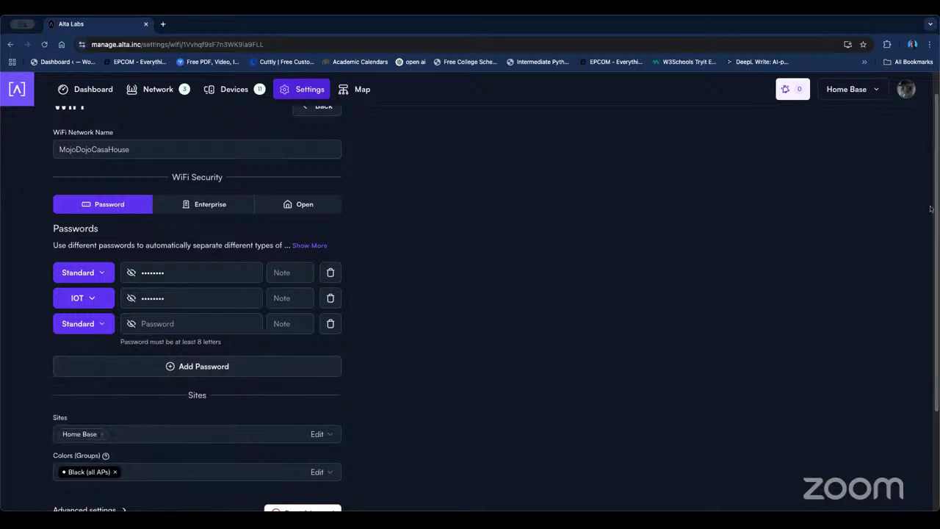
- Delete the empty third password entry
drag(934, 219, 926, 255)
scroll(876, 309, down, 2)
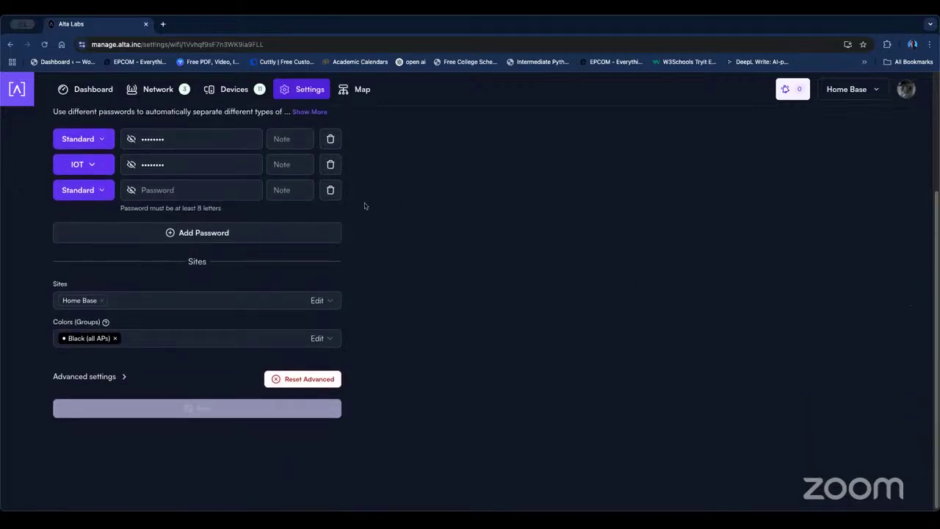
click(329, 191)
- Expand the network's advanced settings and enable Hotspot
click(96, 374)
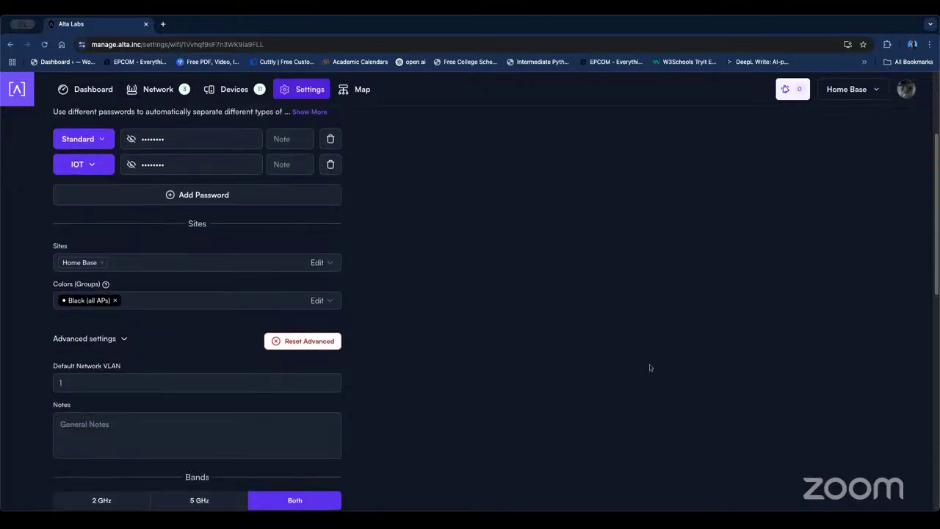
drag(932, 223, 917, 397)
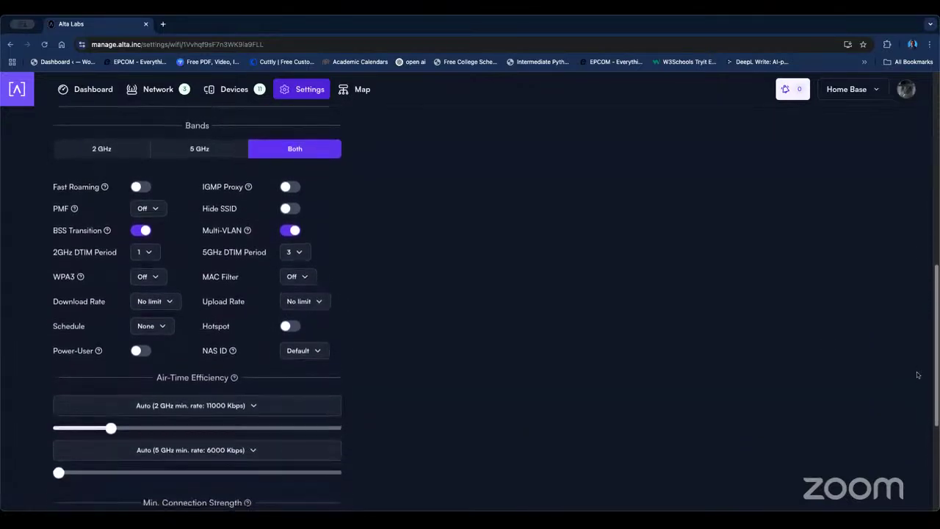
click(289, 319)
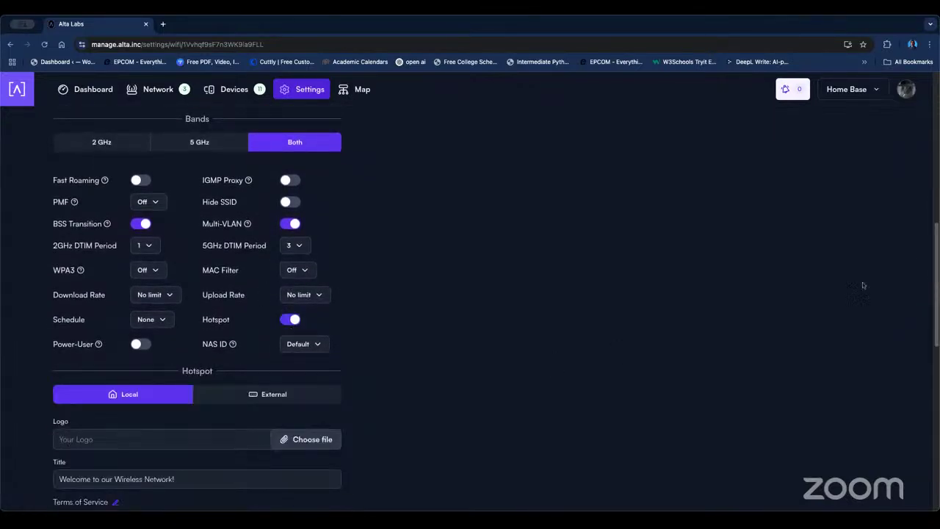
drag(927, 269, 924, 323)
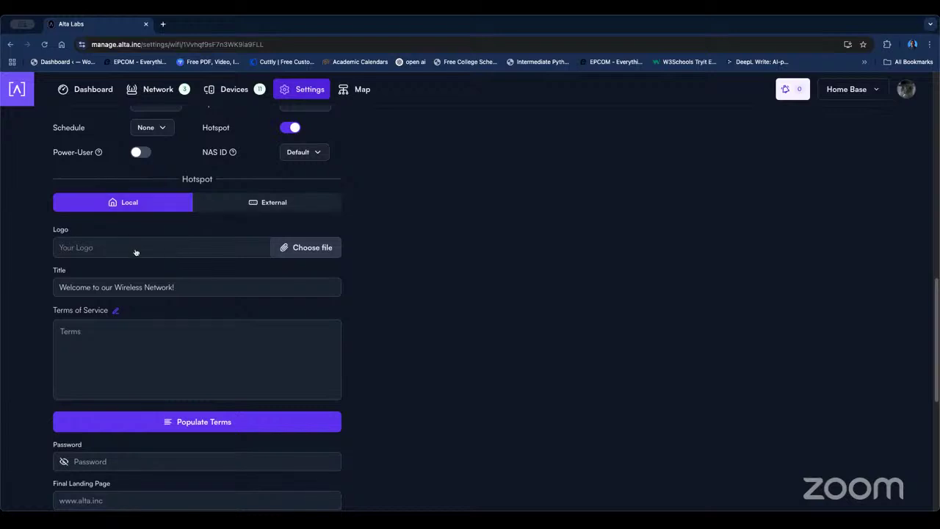
- Enter "Thank your for joining" as the hotspot's Terms of Service text
click(114, 313)
click(117, 335)
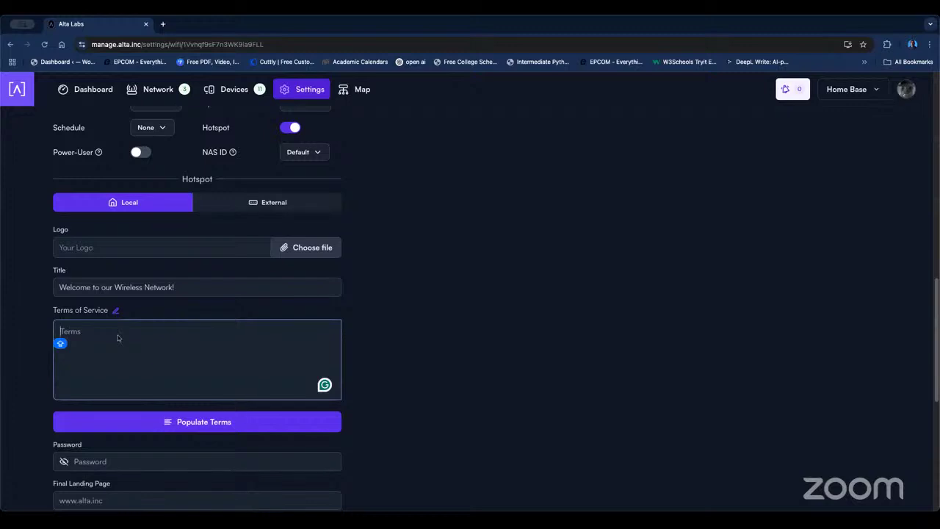
text(Thank your for)
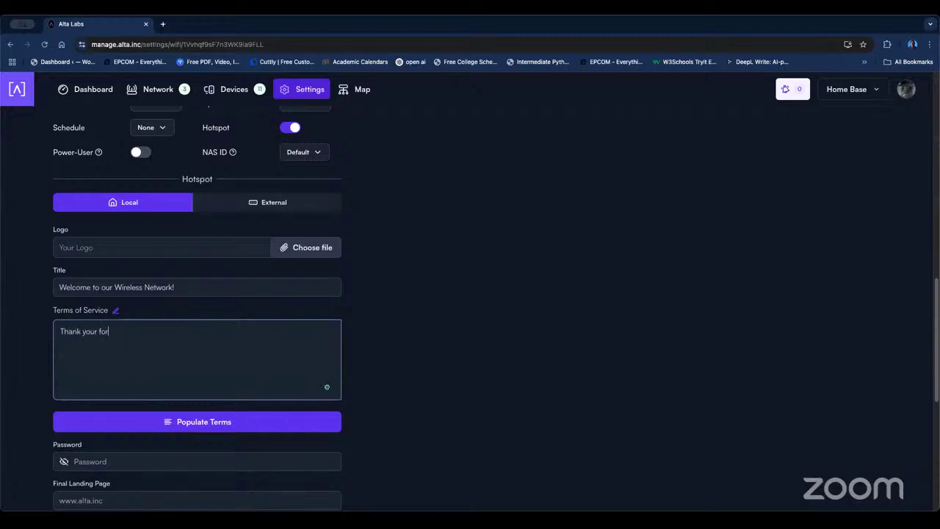
text( joingin)
key(BackSpace)
text(ing)
- Disable Hotspot and set the WiFi schedule to Turn on
click(290, 127)
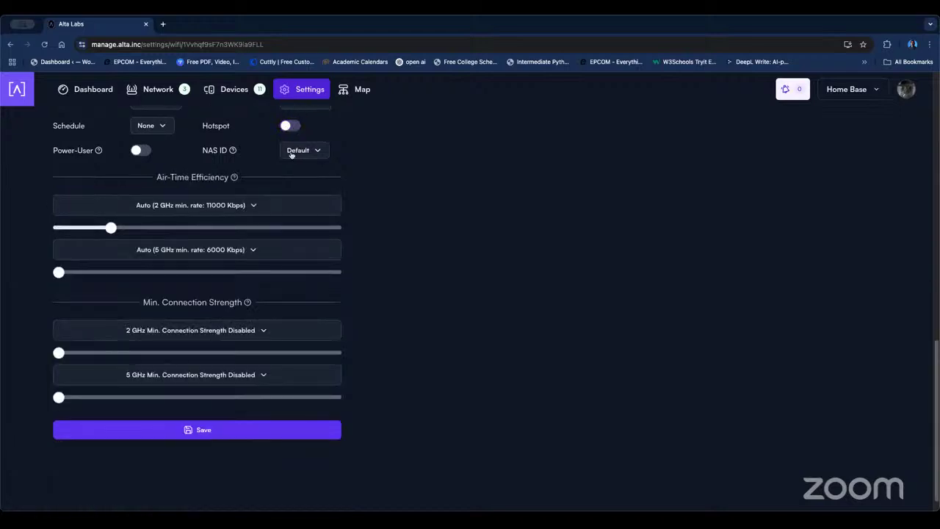
click(154, 126)
click(187, 168)
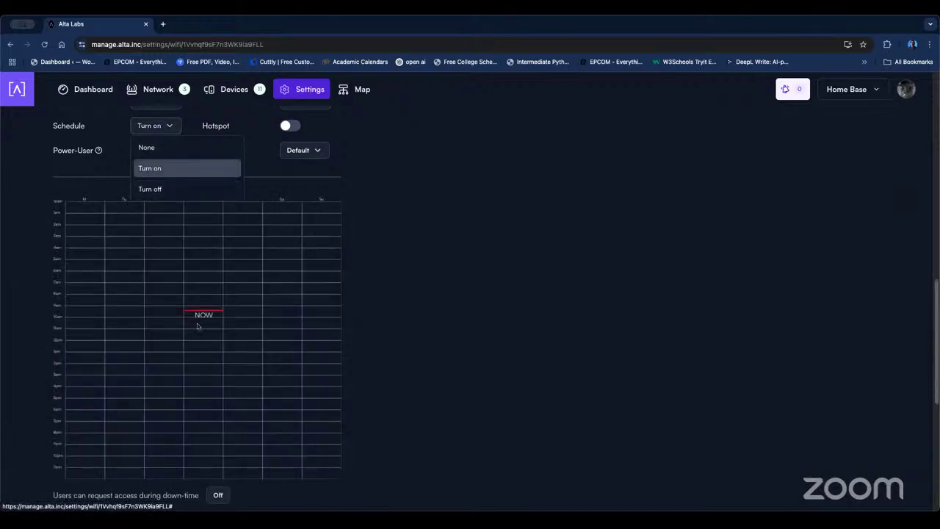
- Add a Thursday block from about 4 PM to 9 PM to the WiFi schedule and remove it again
drag(216, 428, 216, 394)
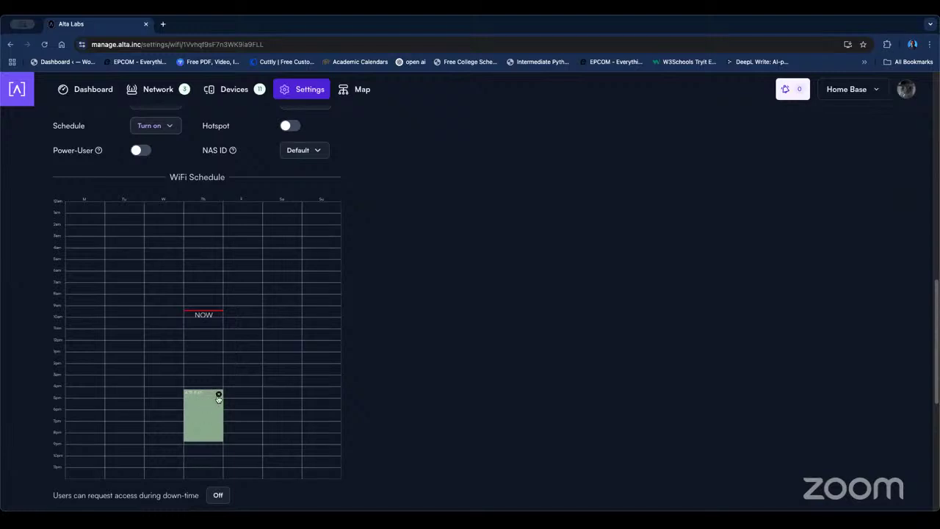
click(218, 395)
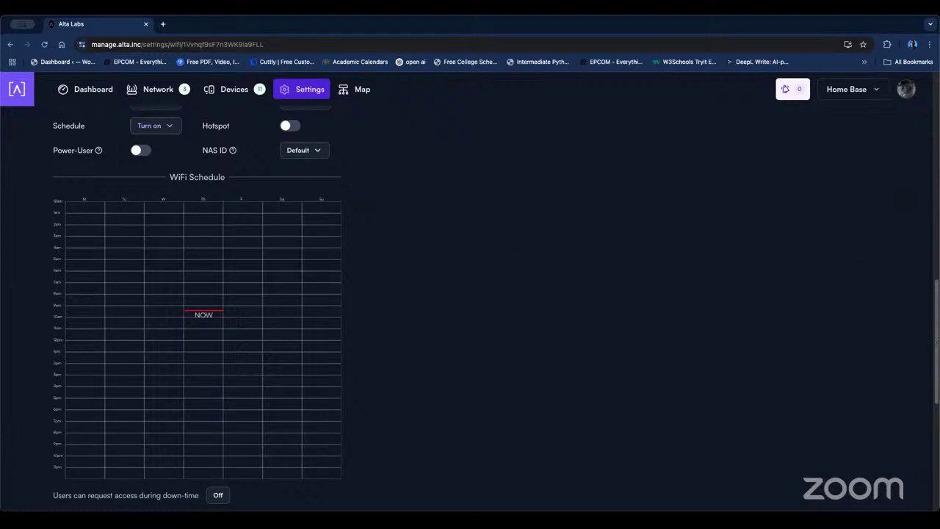
- Set the WiFi network's schedule back to None
scroll(194, 188, up, 1)
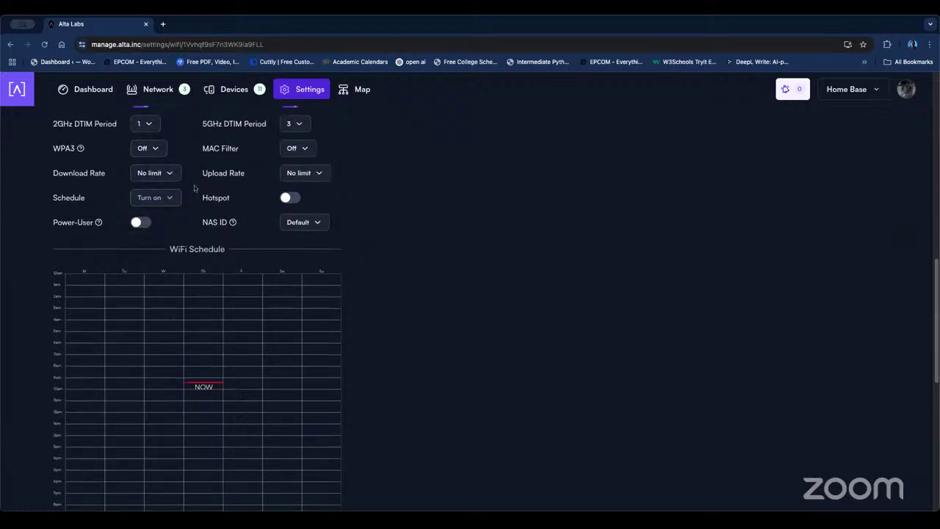
click(160, 200)
click(158, 218)
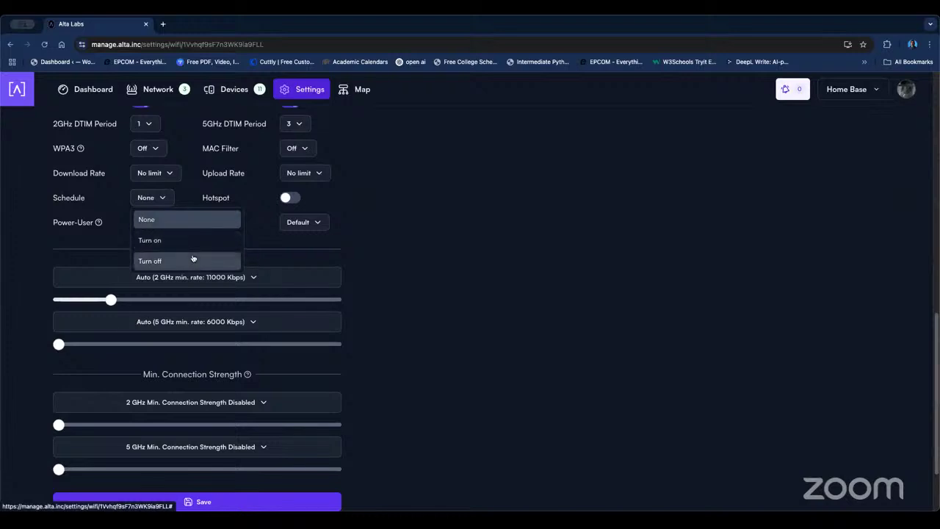
click(445, 314)
- Add a third password entry to the WiFi network and set its type to Guest
drag(930, 329, 897, 135)
click(64, 232)
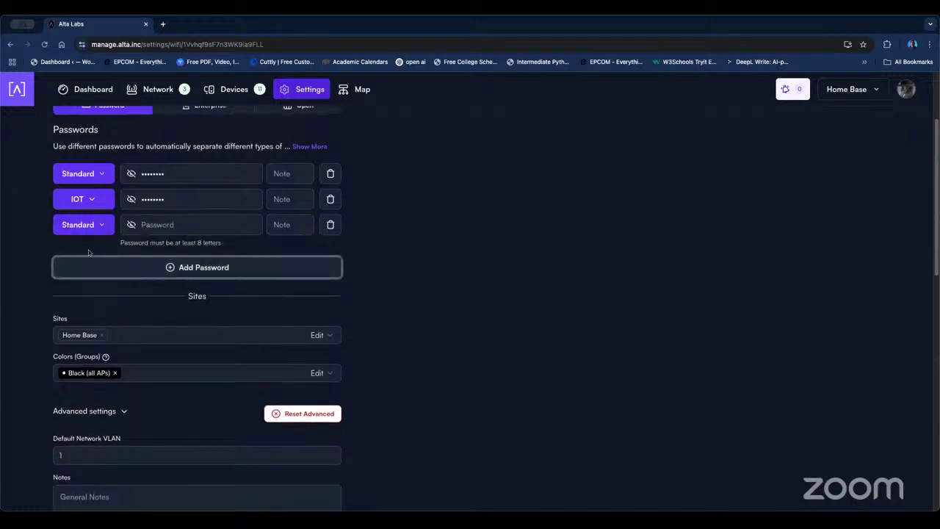
click(103, 226)
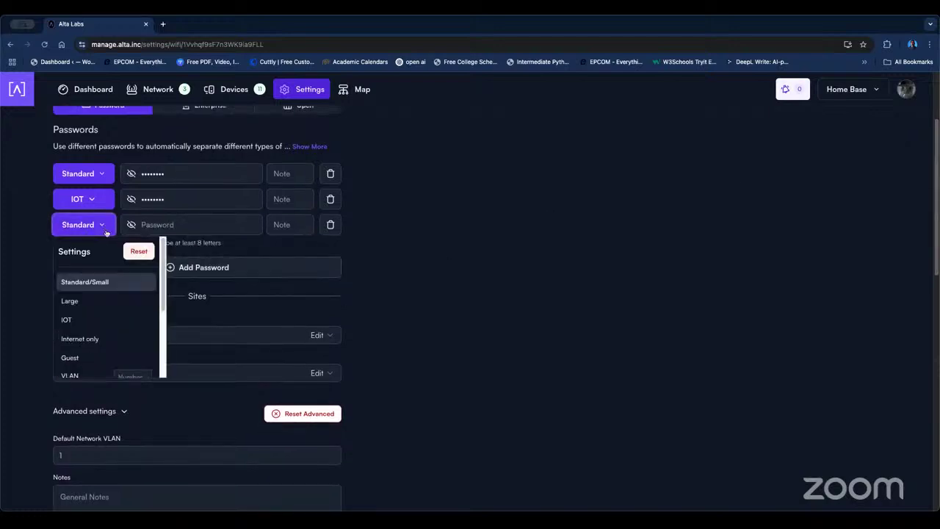
click(300, 291)
click(63, 233)
scroll(90, 367, up, 1)
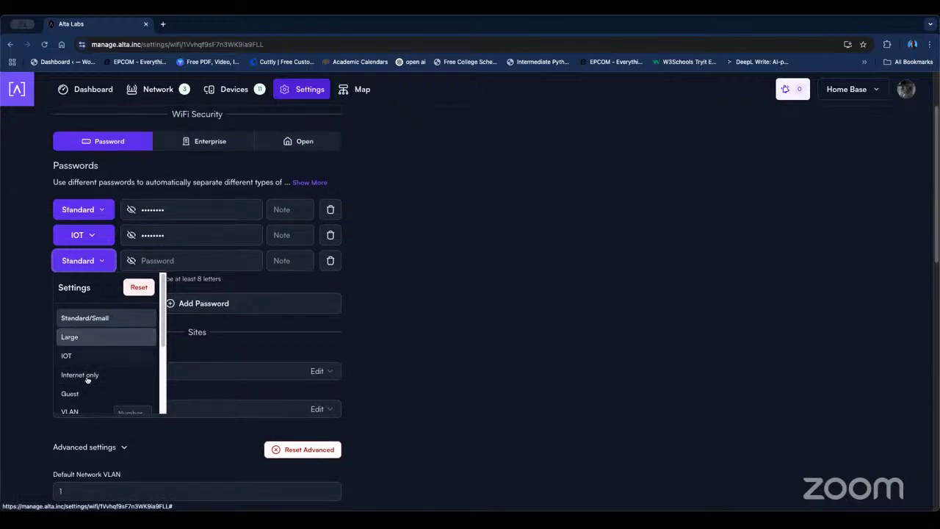
click(81, 390)
click(466, 302)
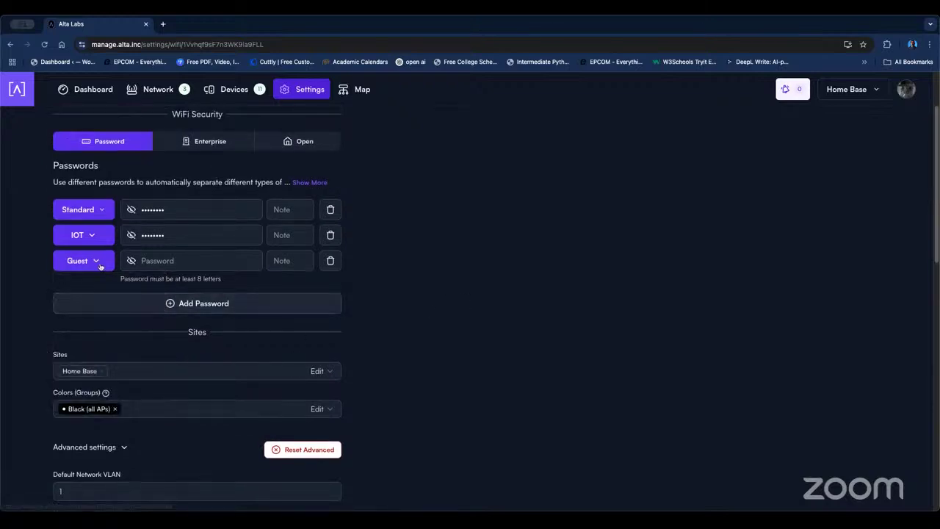
- Review the Guest password's VLAN, rate limit, hotspot and schedule bypass options, and delete that password entry
click(97, 264)
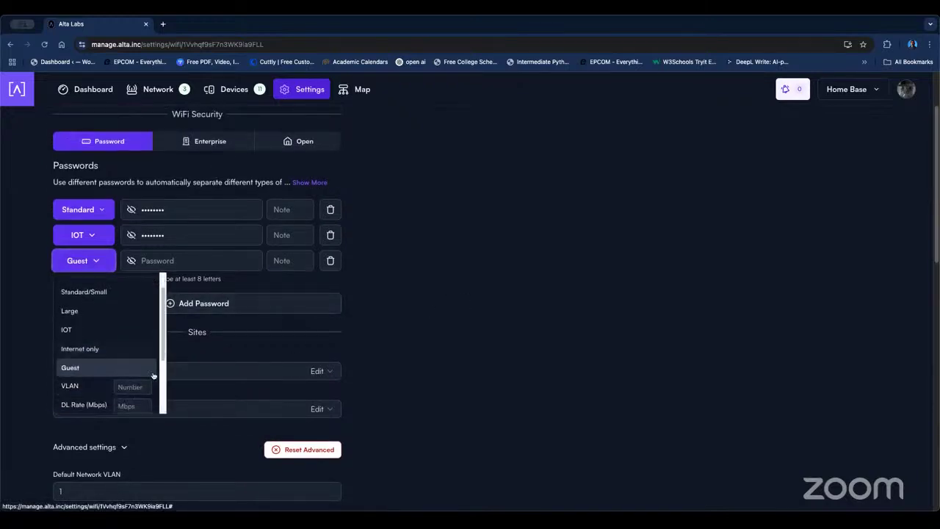
scroll(110, 368, down, 2)
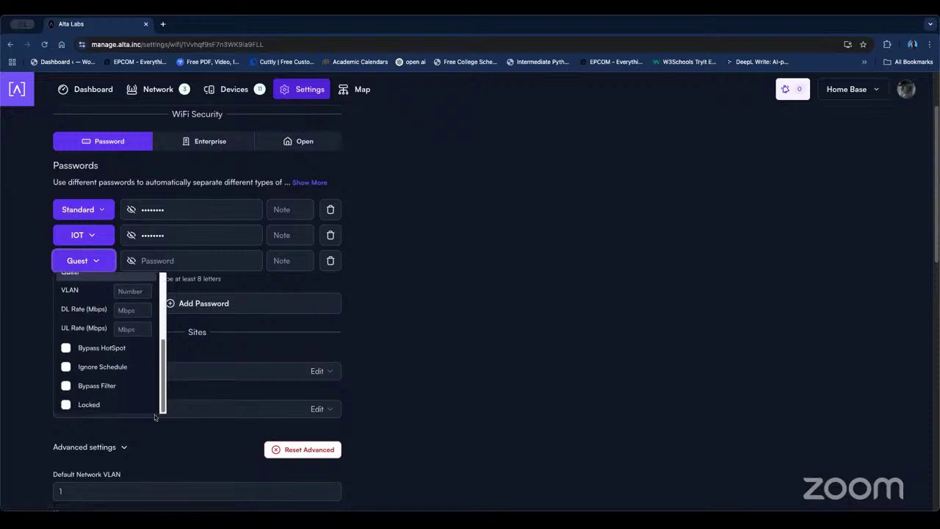
click(65, 371)
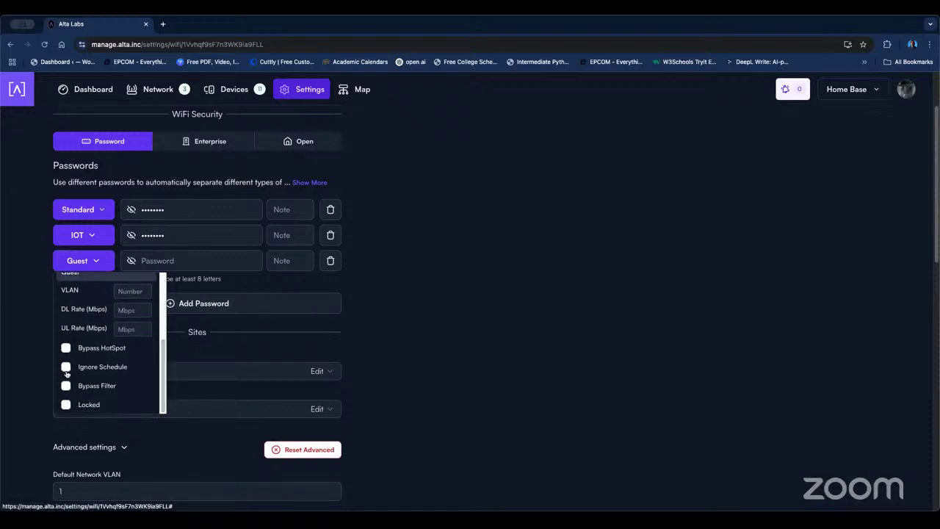
click(66, 350)
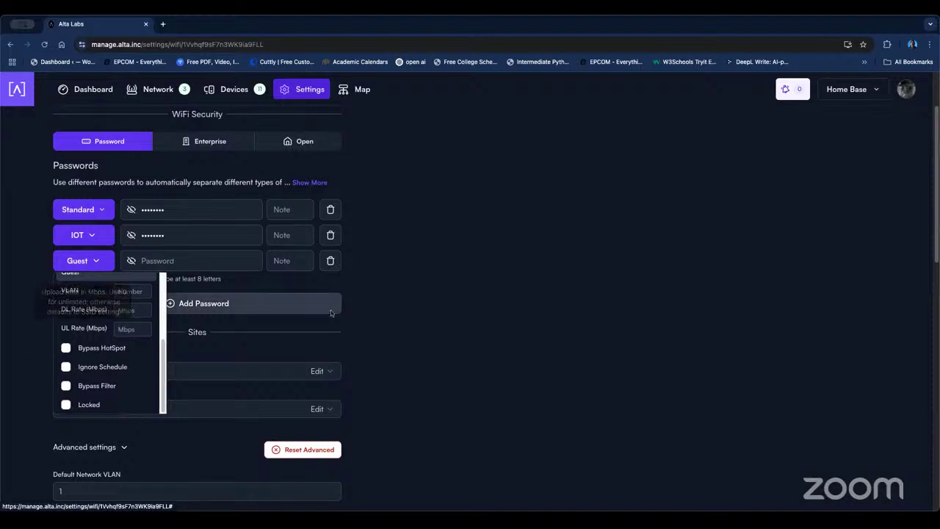
click(330, 261)
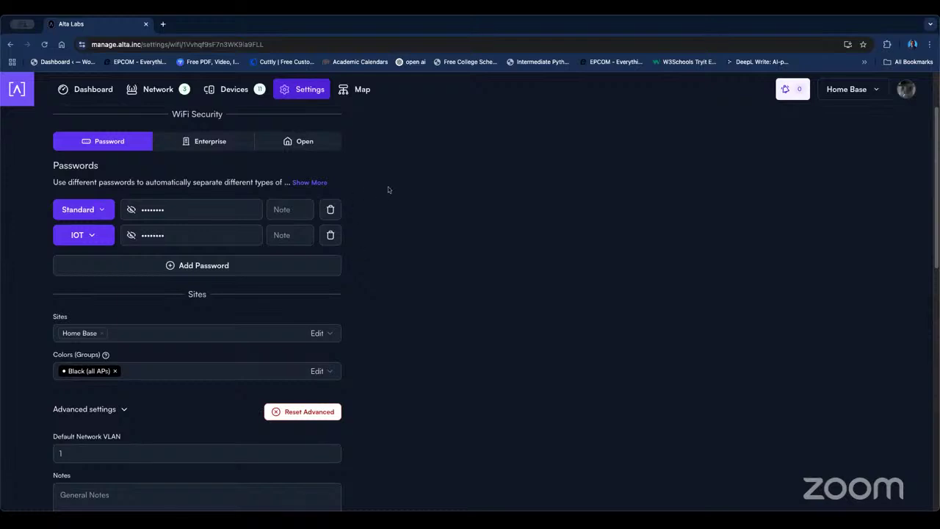
- Look over the site's list of client devices and its list of network devices
click(233, 89)
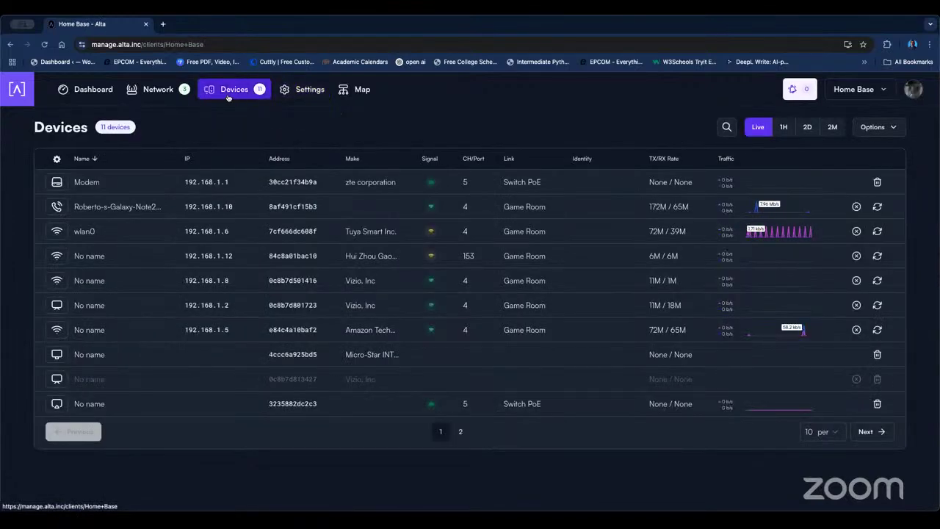
click(185, 92)
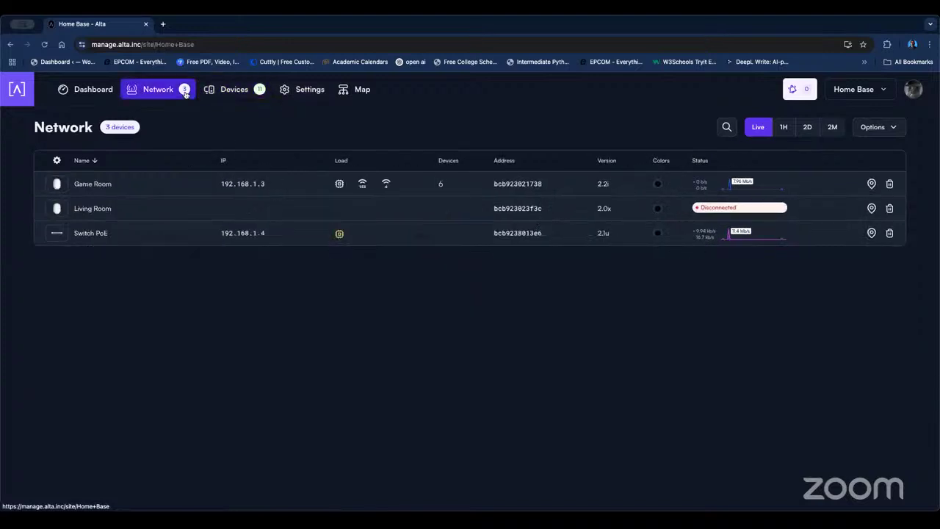
click(223, 89)
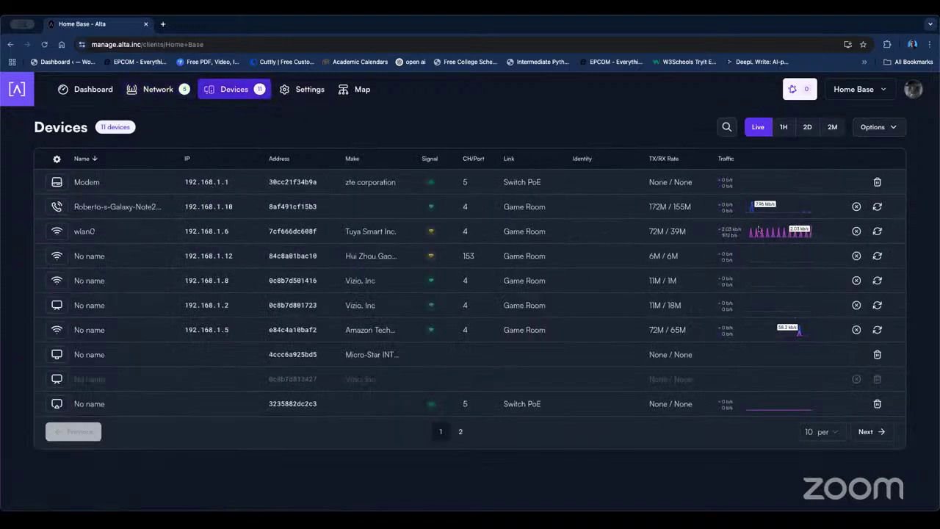
click(153, 89)
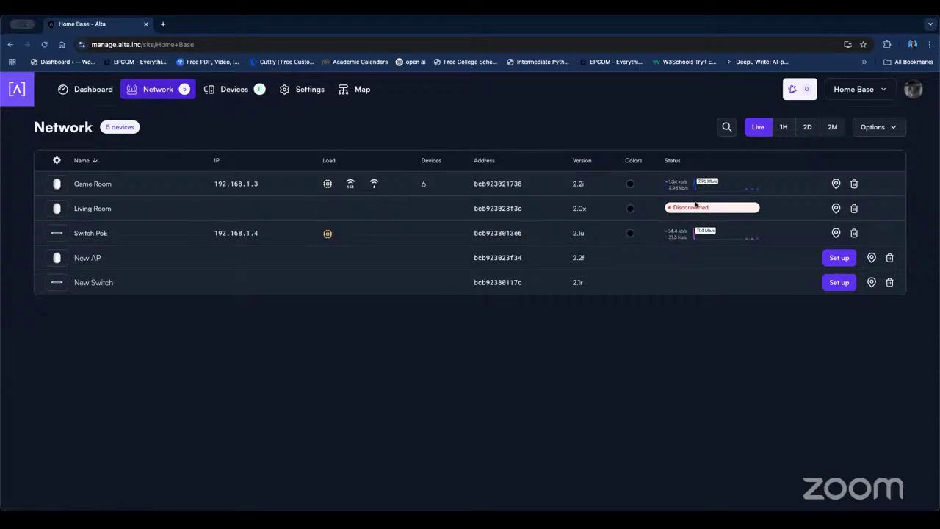
- Open the Game Room access point's information and run a Quick Scan
click(92, 183)
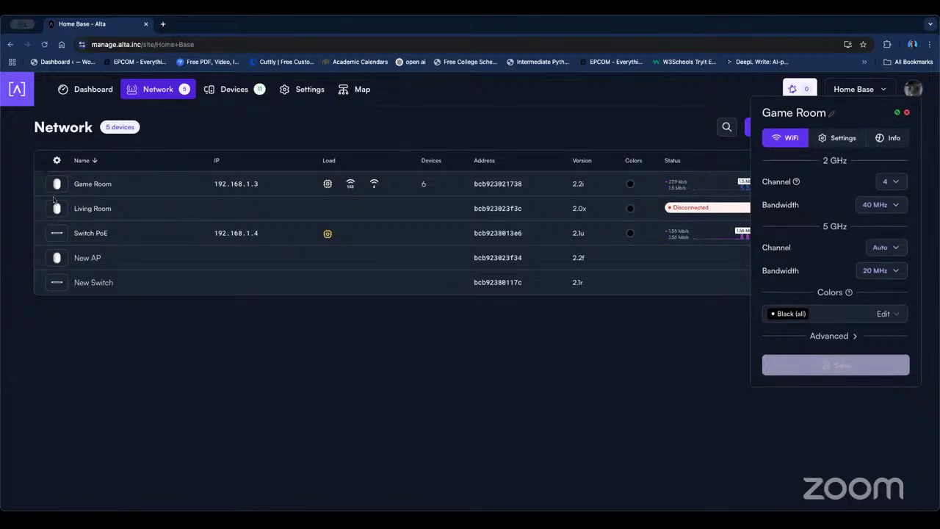
click(888, 138)
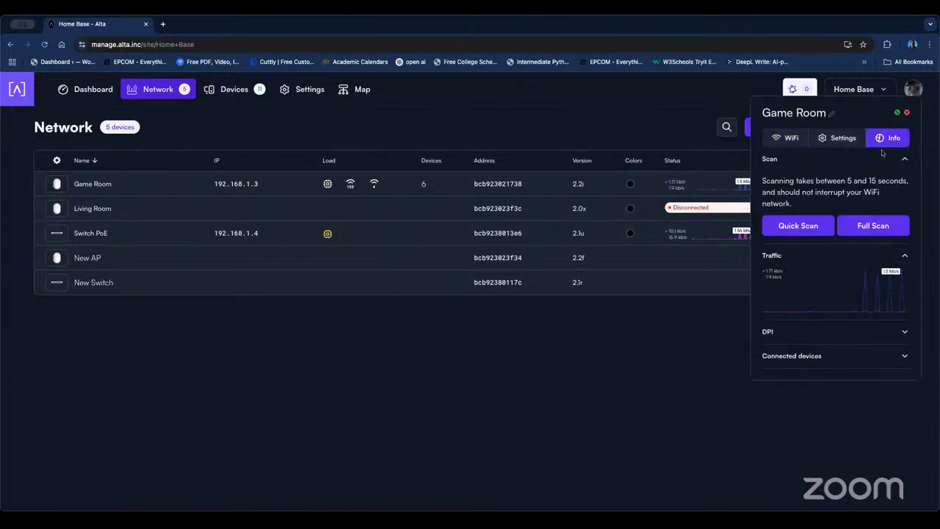
click(774, 225)
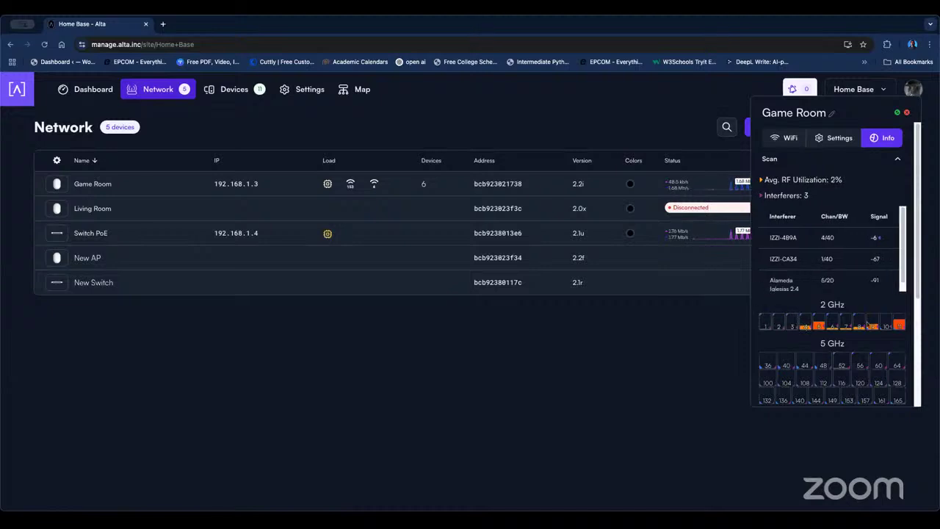
- Examine the scan's RF utilization and interferers for the 2 GHz and 5 GHz channels, along with the access point's traffic graph
drag(916, 284, 920, 302)
scroll(918, 302, down, 1)
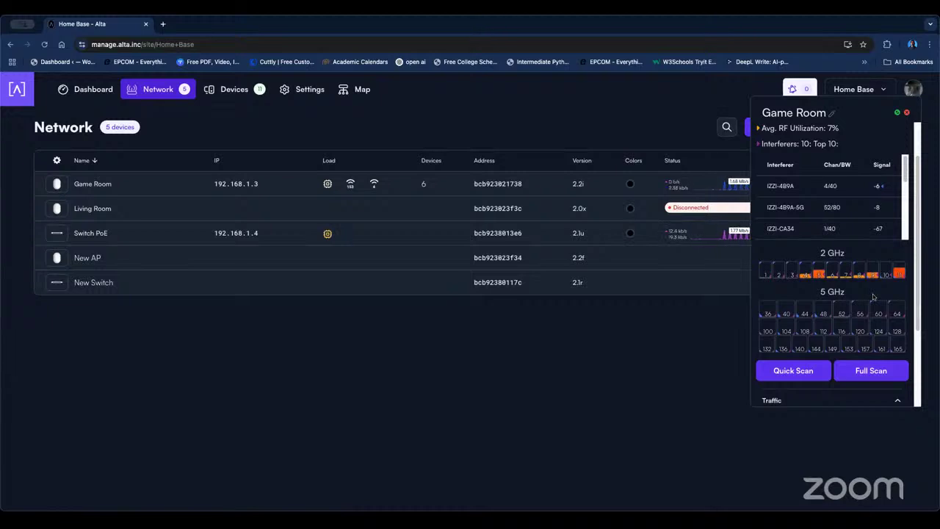
mouse_move(819, 272)
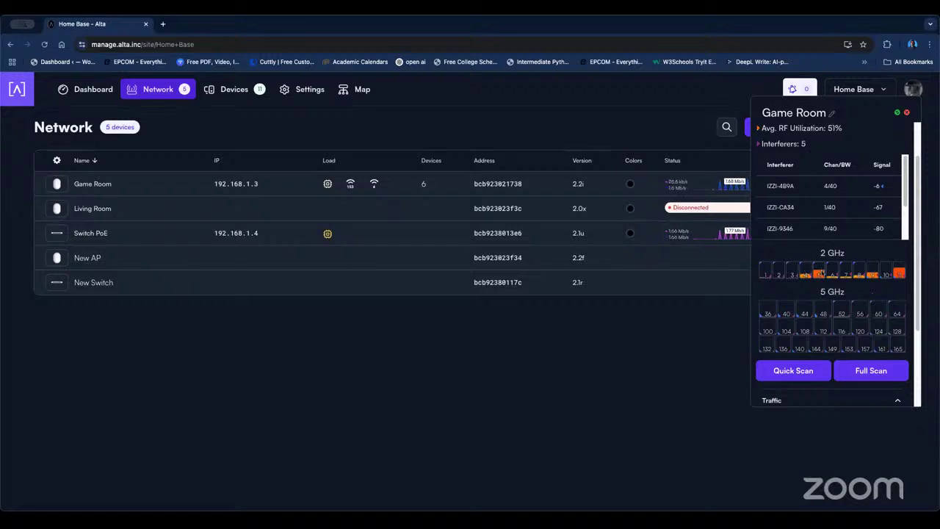
scroll(903, 171, down, 1)
scroll(903, 170, down, 4)
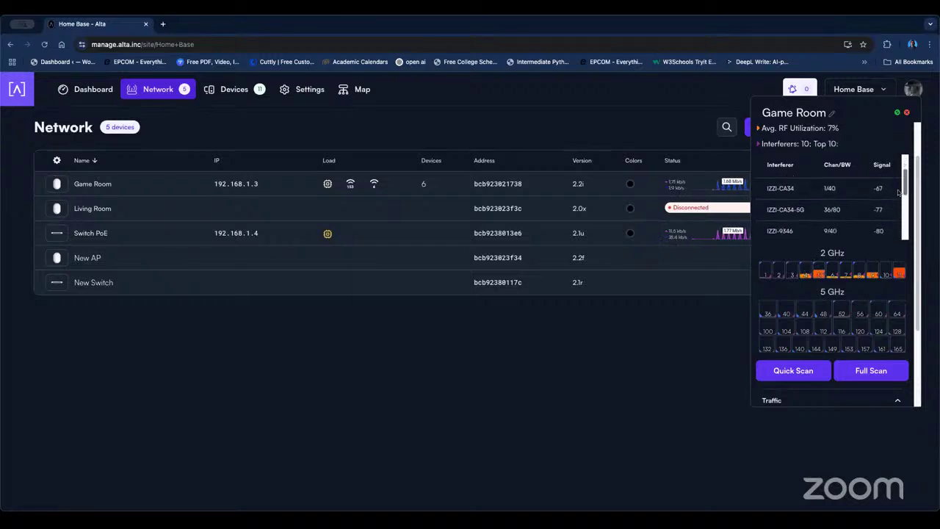
scroll(887, 213, down, 3)
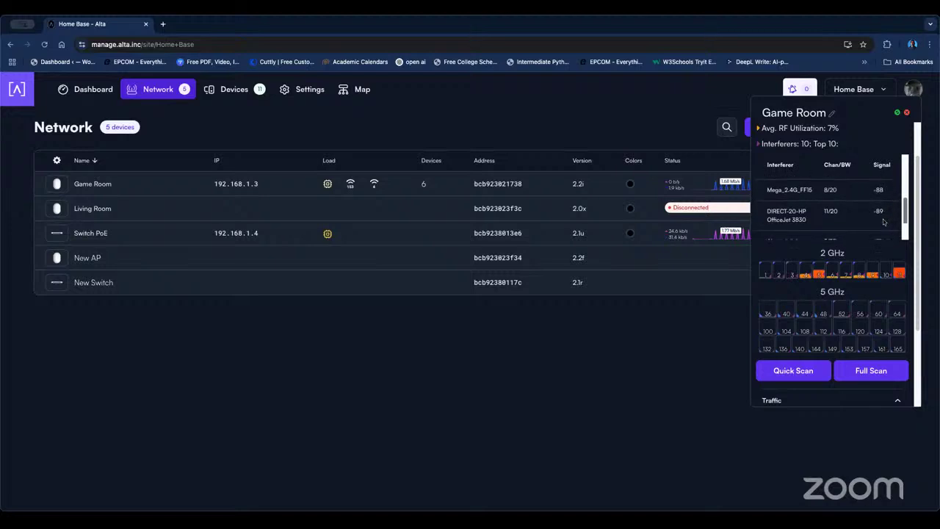
scroll(886, 224, down, 1)
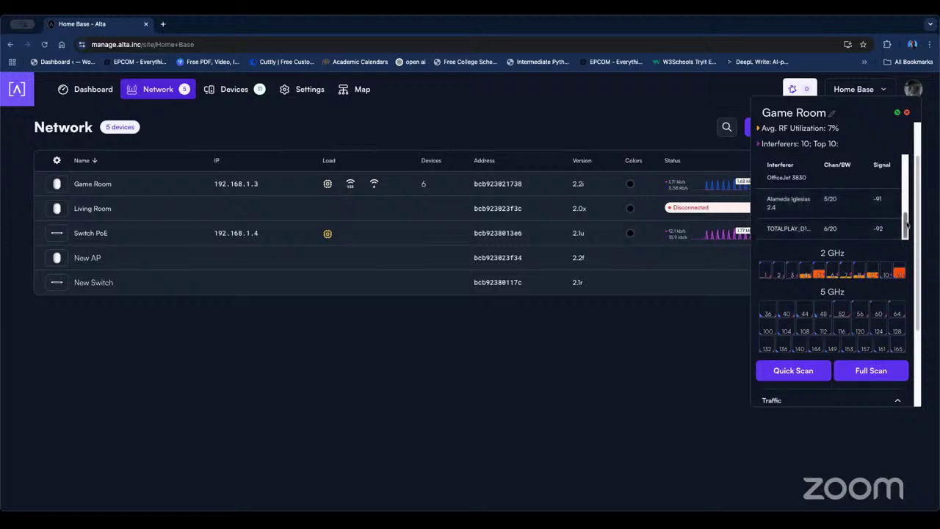
drag(902, 222, 906, 163)
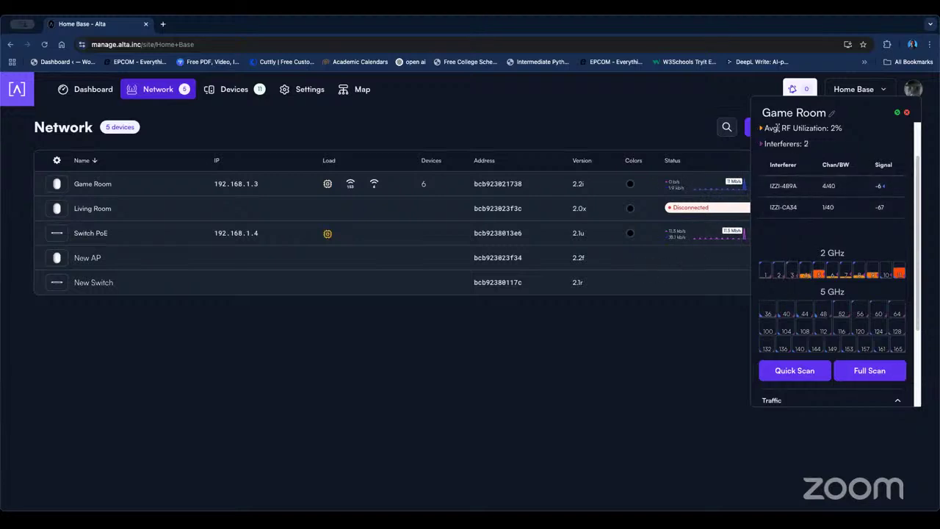
scroll(907, 274, down, 2)
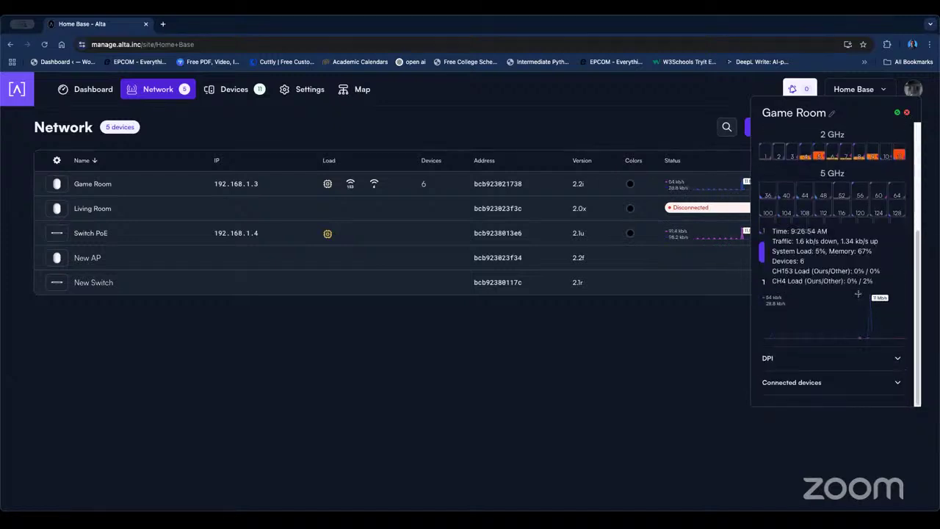
scroll(907, 275, up, 5)
- Set the Game Room access point's 2 GHz channel to 3, save it and close its details
click(786, 137)
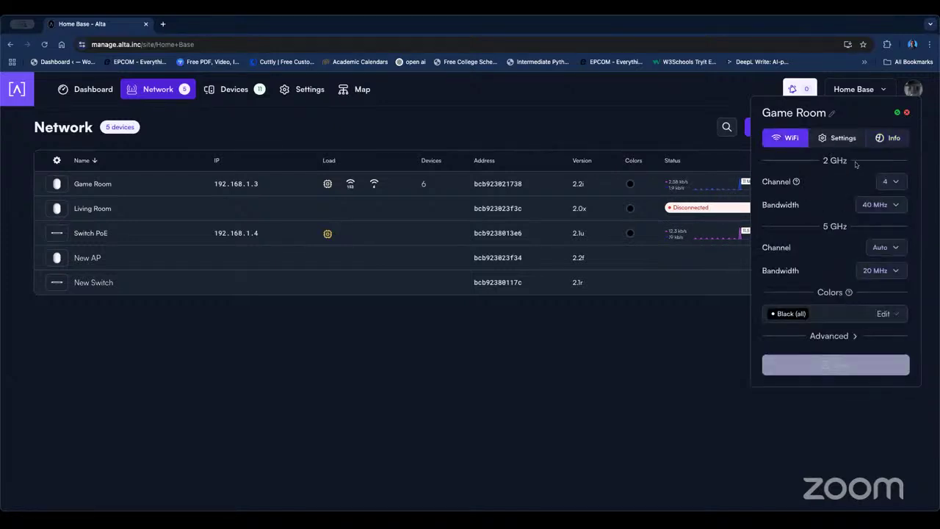
click(883, 182)
click(804, 260)
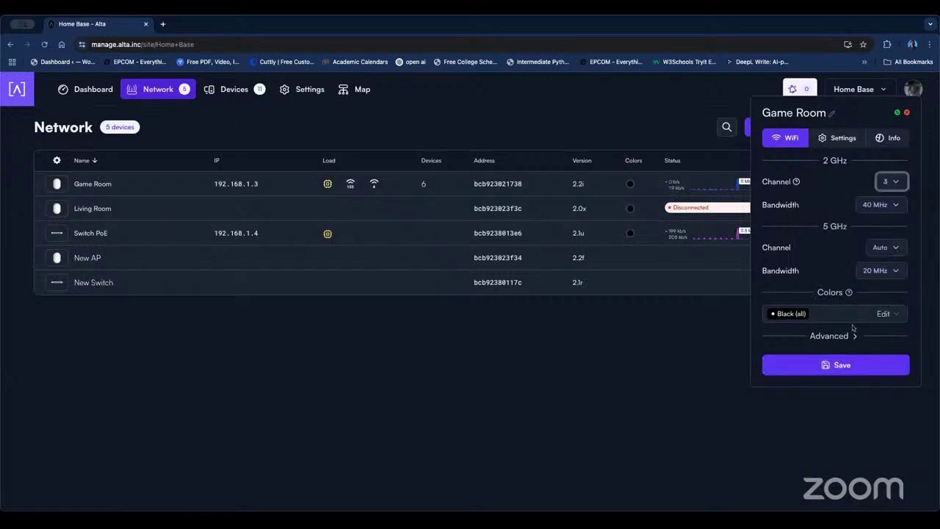
click(834, 371)
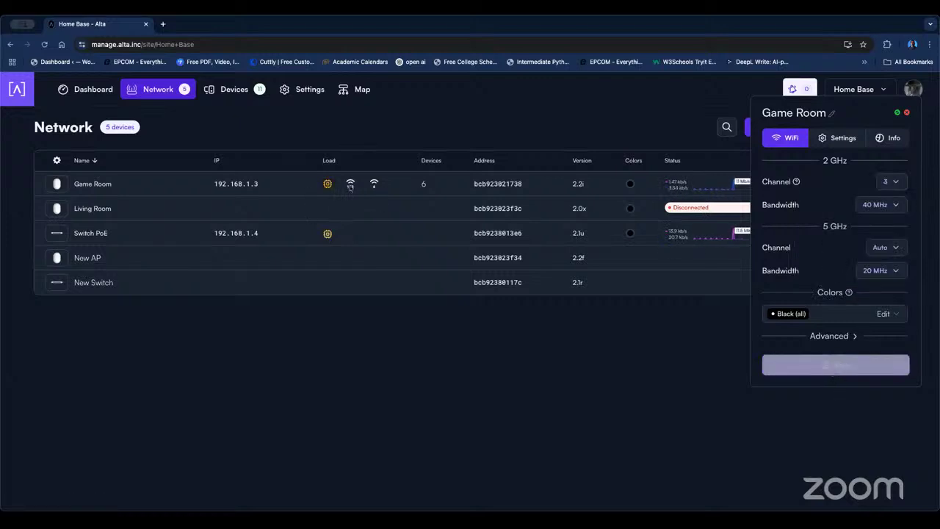
mouse_move(374, 185)
click(906, 113)
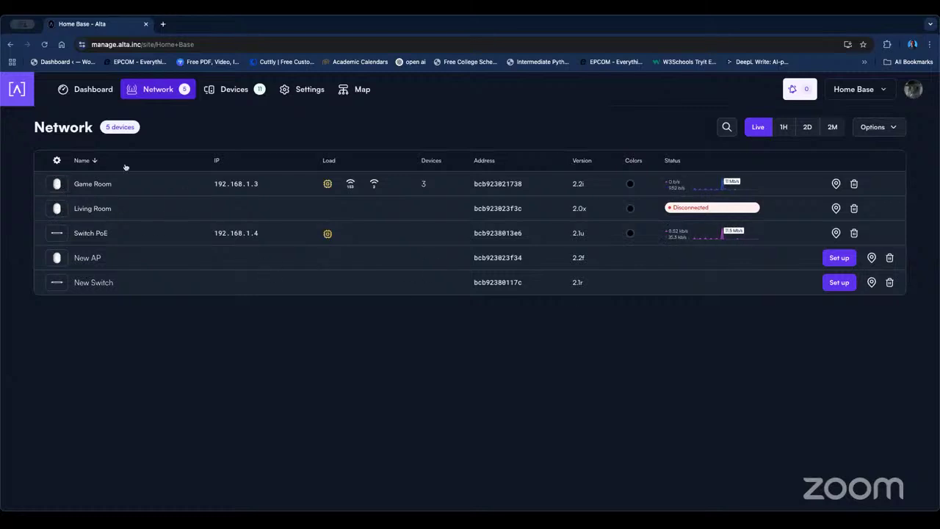
- Look over the Dashboard's network activity and the full Applications list, and open the WiFi settings overview
click(98, 93)
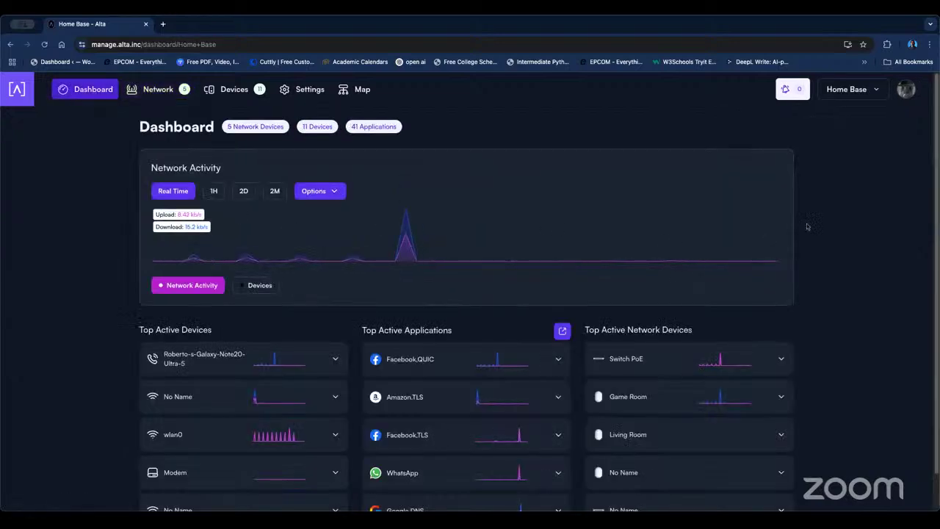
scroll(924, 273, down, 1)
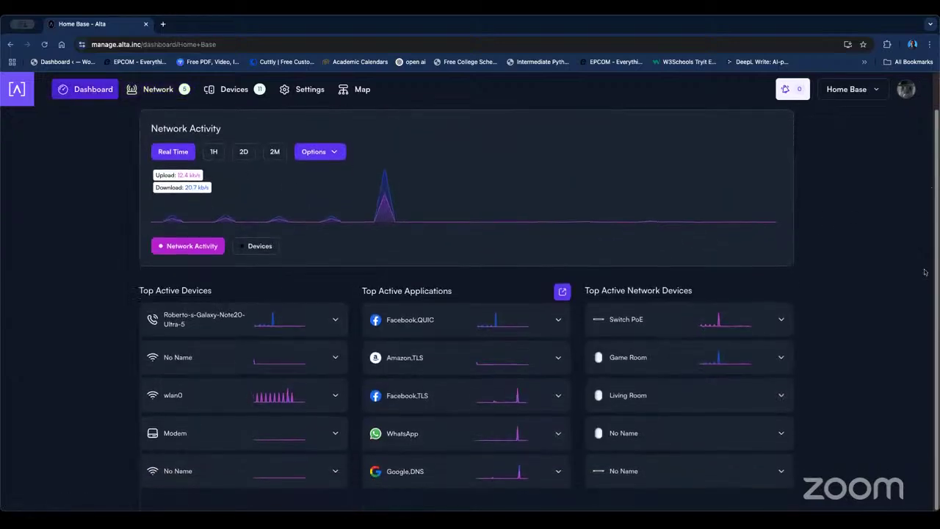
scroll(938, 173, up, 1)
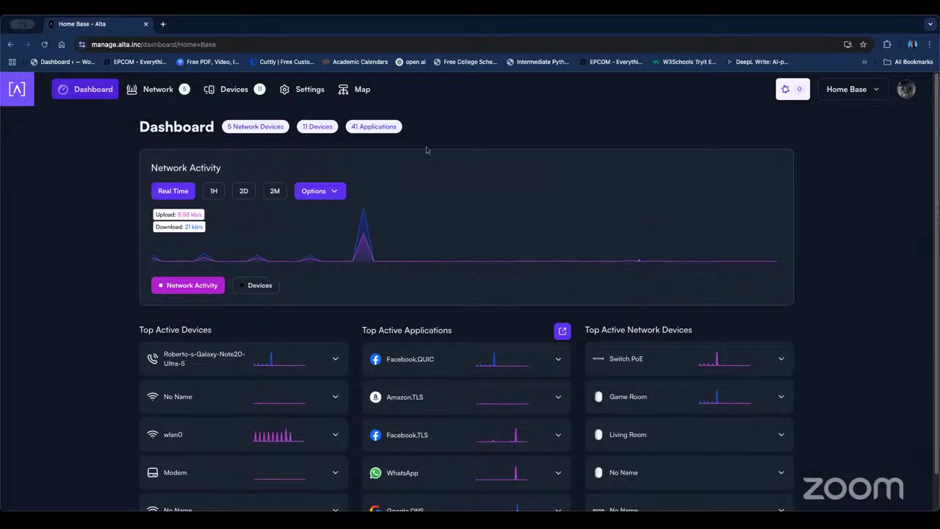
click(367, 127)
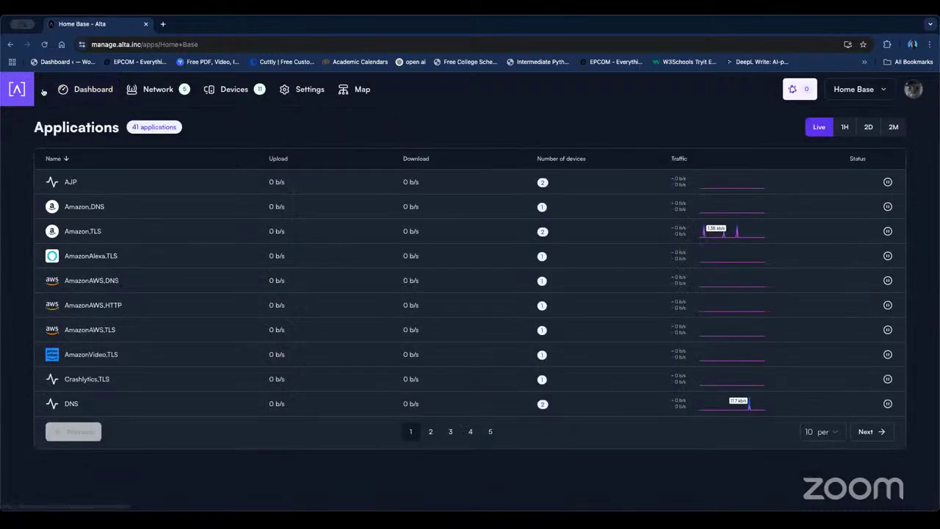
click(93, 90)
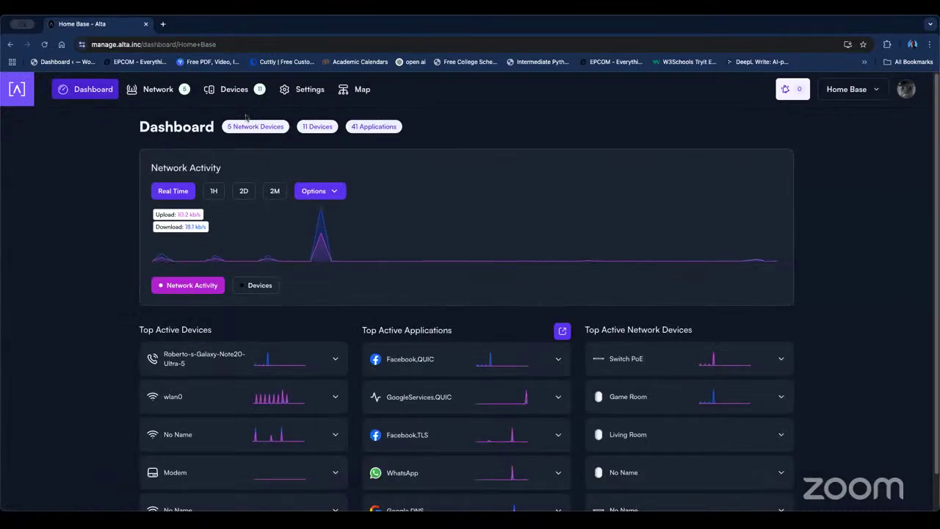
click(310, 89)
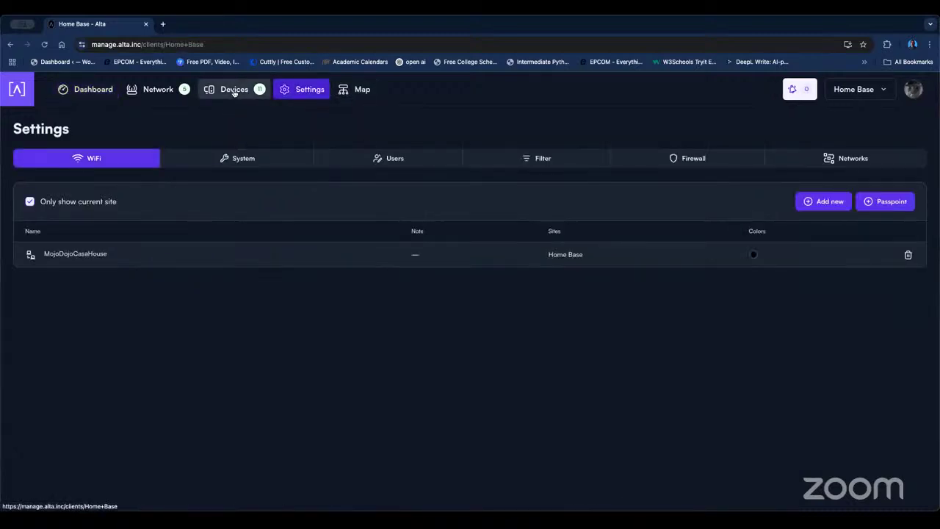
- Open the MojoDojoCasaHouse network and review its security, password, site and color group settings
click(78, 258)
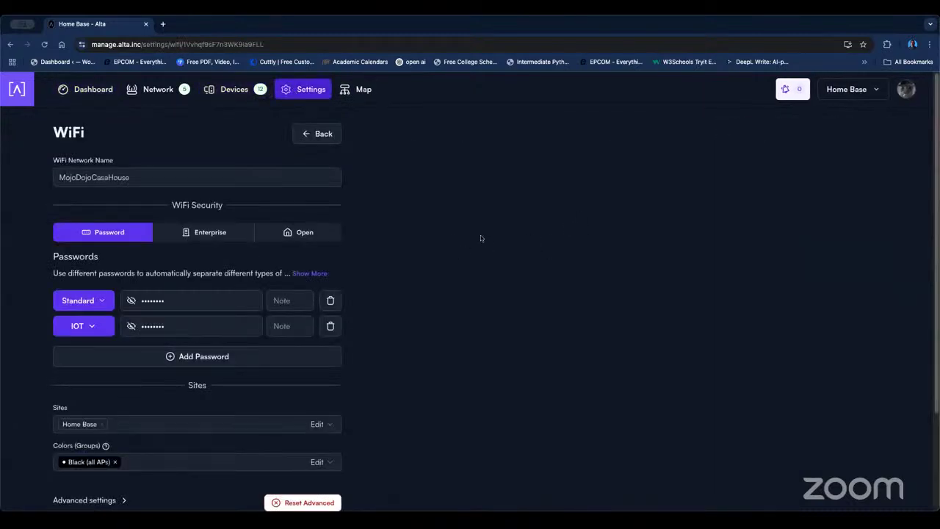
scroll(440, 228, down, 5)
scroll(368, 211, up, 2)
- Look over the Network equipment and connected Devices lists, and return to the Network list
click(158, 89)
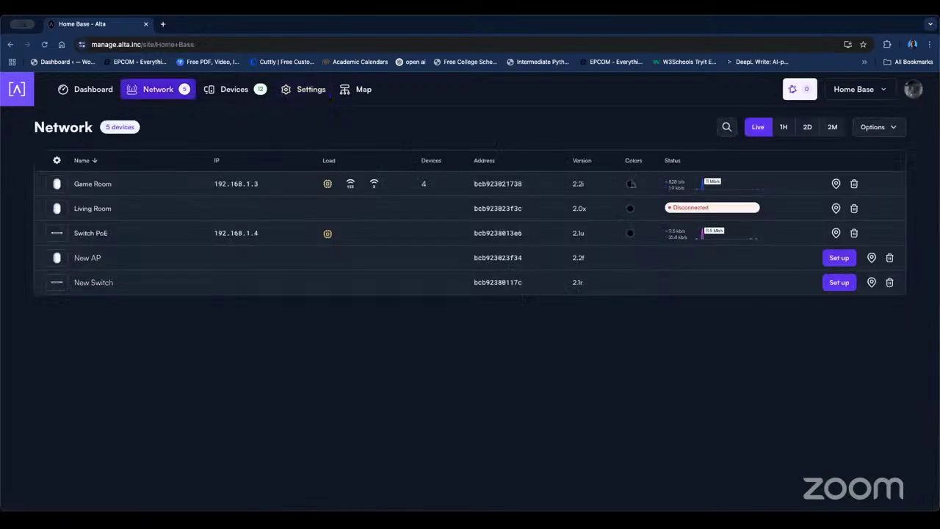
click(233, 90)
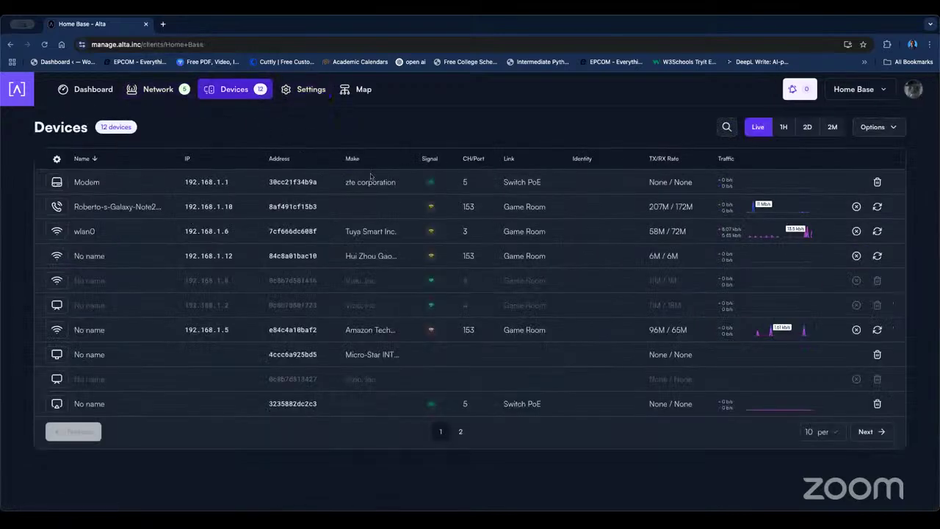
click(88, 89)
click(156, 89)
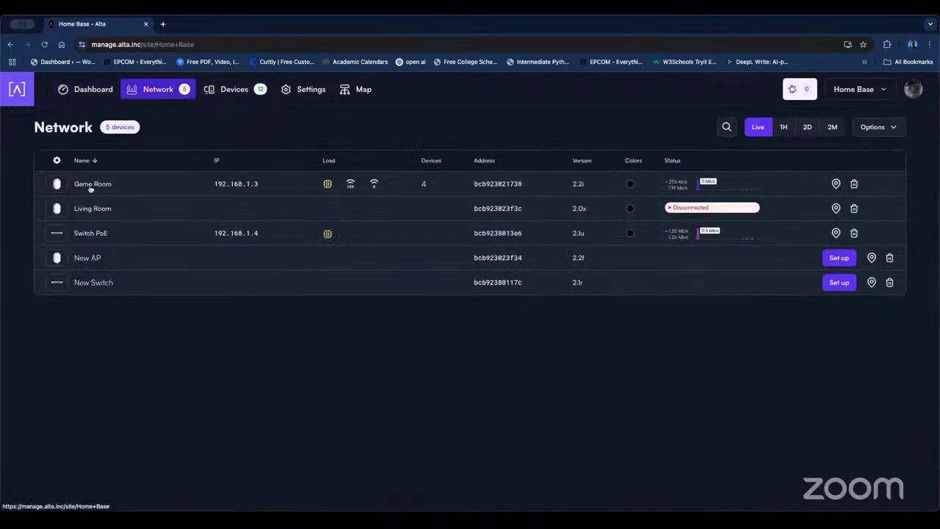
- Open the Game Room access point's name for editing, and examine the filter and column options of the Network list
click(74, 184)
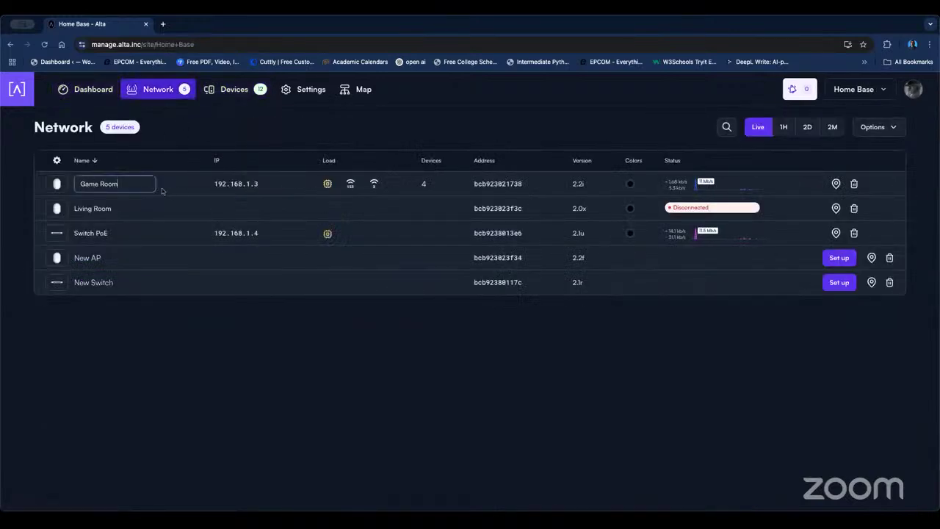
click(878, 126)
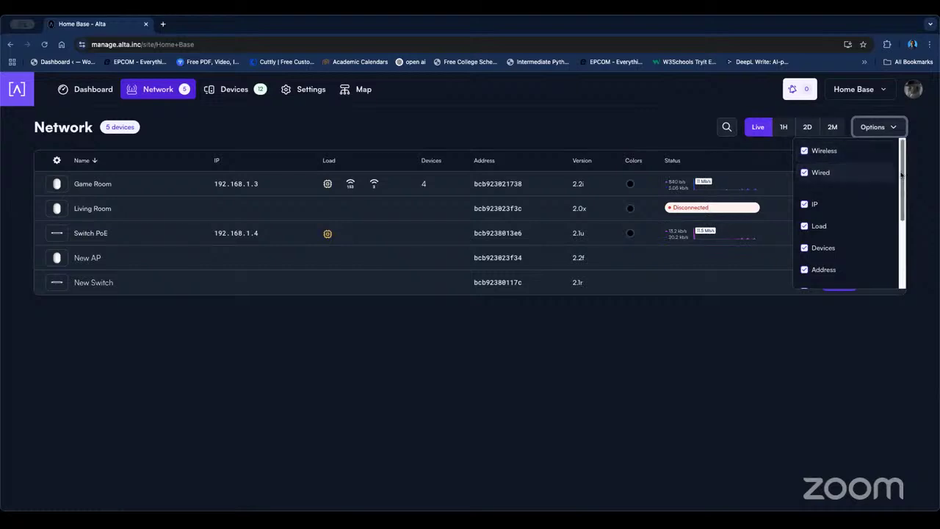
scroll(905, 209, down, 2)
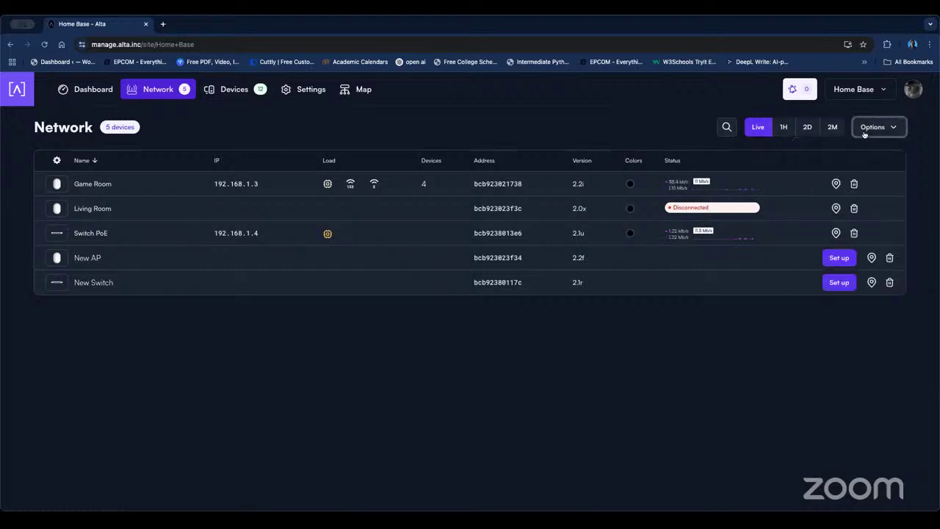
click(845, 182)
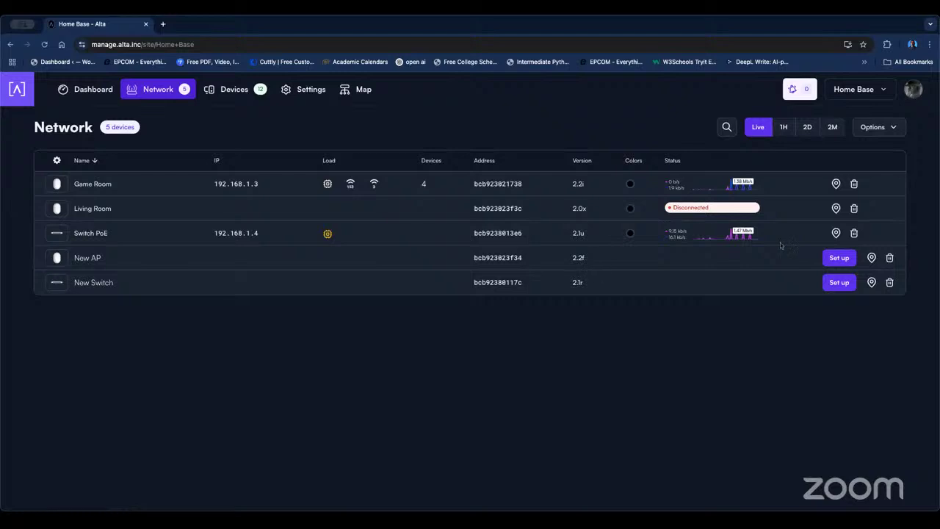
- View the network equipment's statistics over the 1H and 2D ranges, and look at the account menu options
click(783, 127)
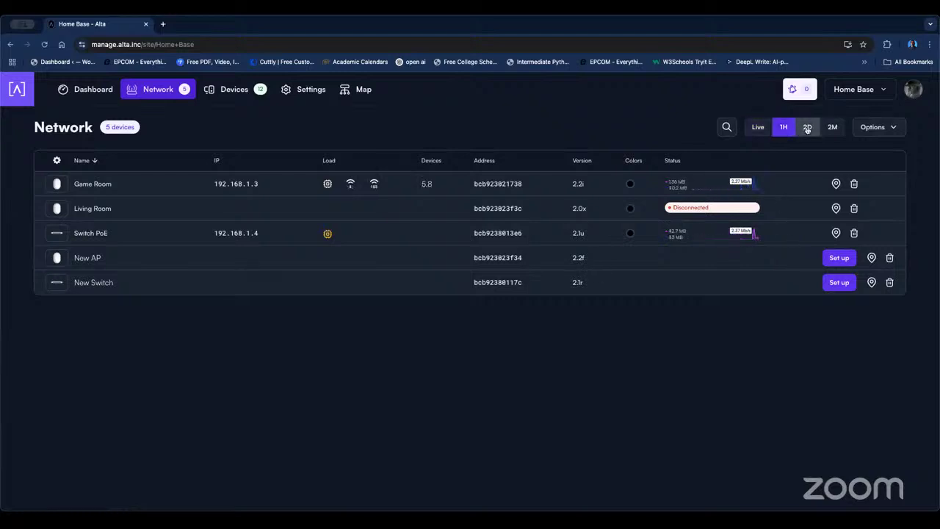
click(807, 127)
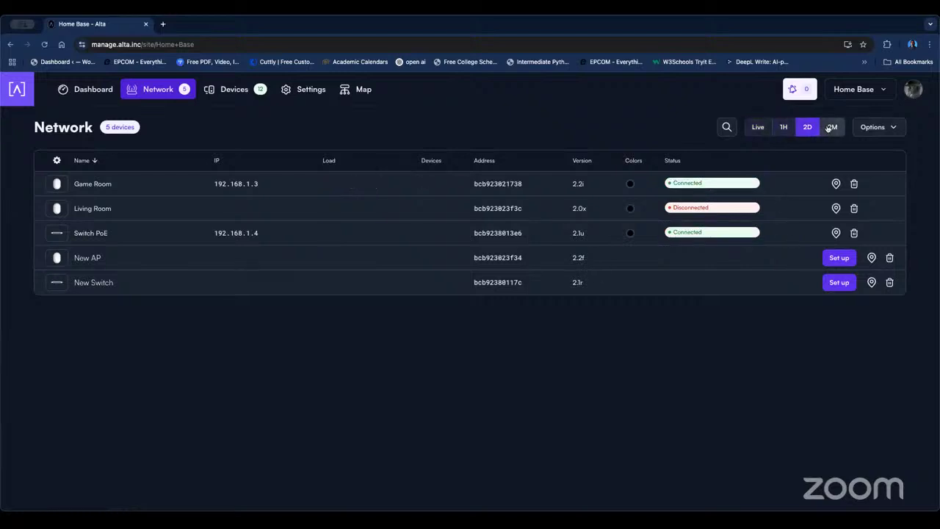
click(912, 91)
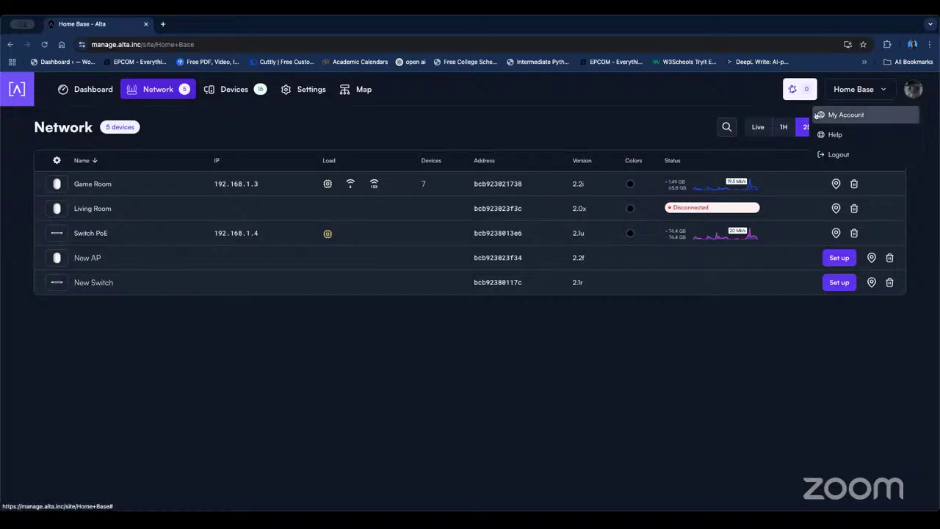
click(747, 106)
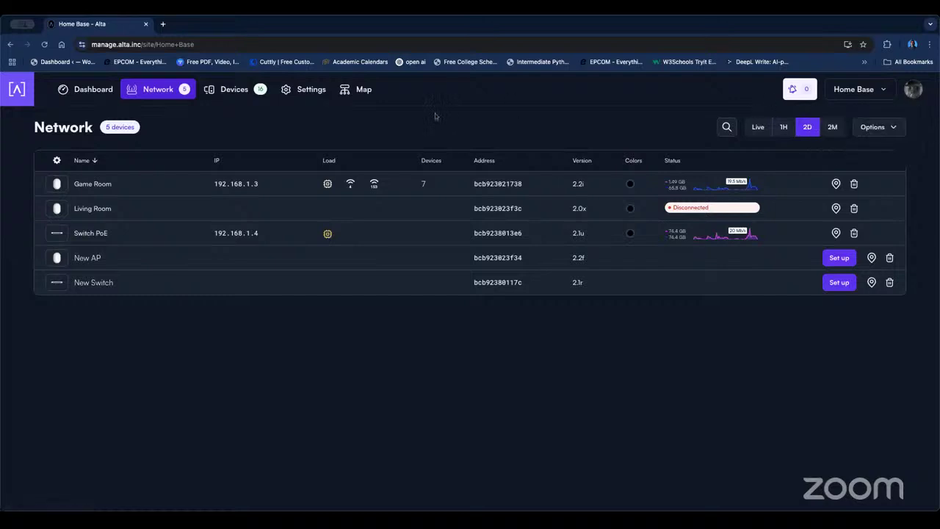
- Reopen the MojoDojoCasaHouse network's settings, leave them and review the site's System settings
click(302, 97)
click(322, 257)
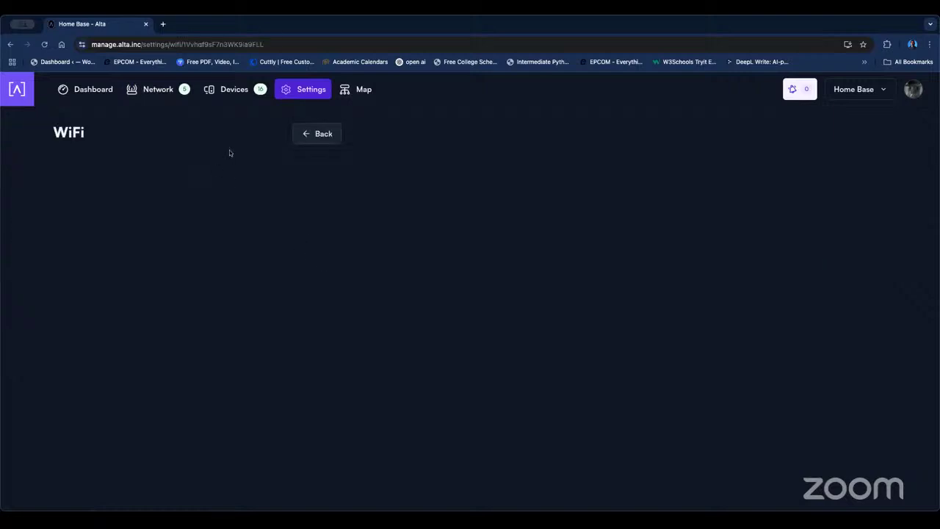
click(315, 132)
click(251, 156)
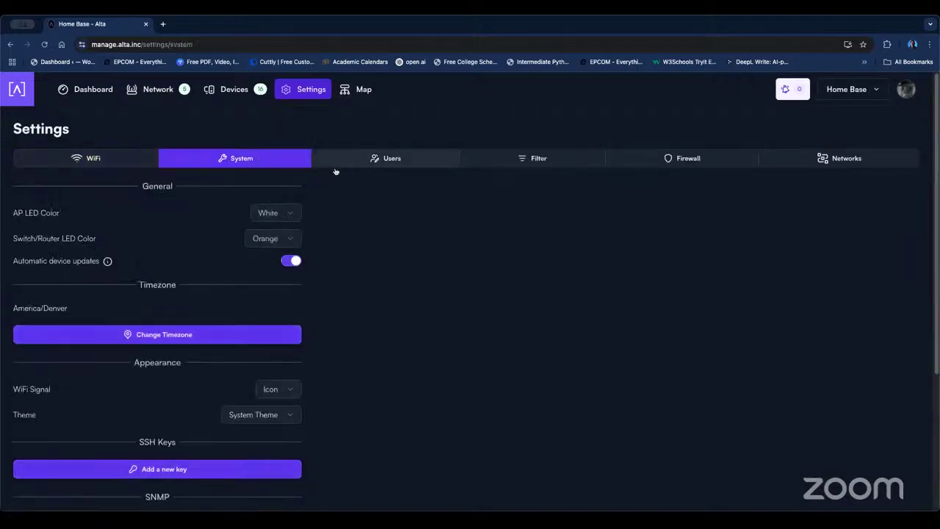
scroll(330, 254, down, 3)
scroll(358, 228, up, 1)
scroll(358, 228, up, 3)
- Look over the site's Users settings and the Filter settings for blocking applications and domains
click(394, 157)
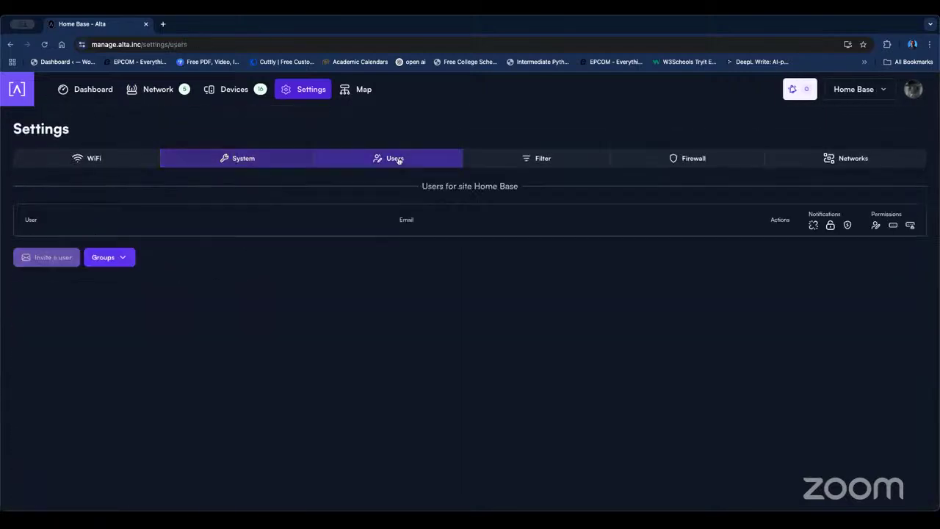
click(547, 160)
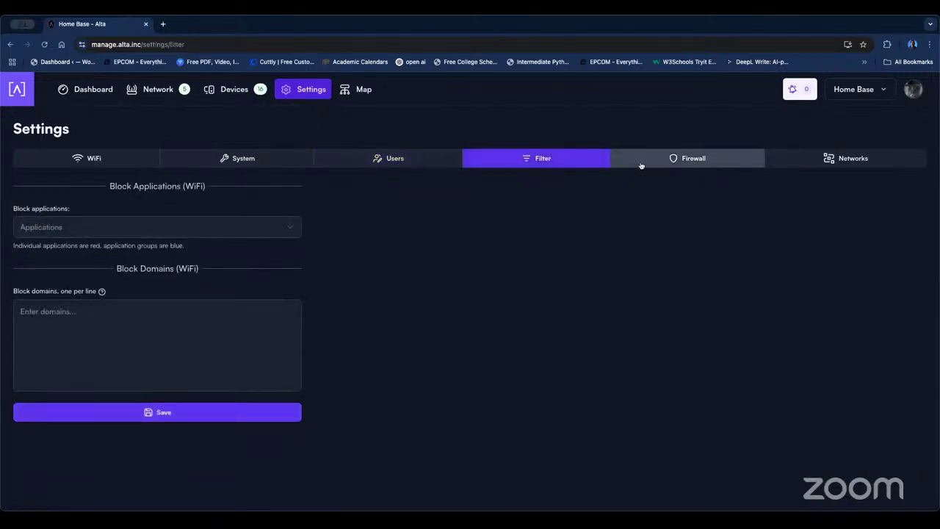
- Review the Firewall filter rules and open the VLAN list in the Networks settings
click(640, 165)
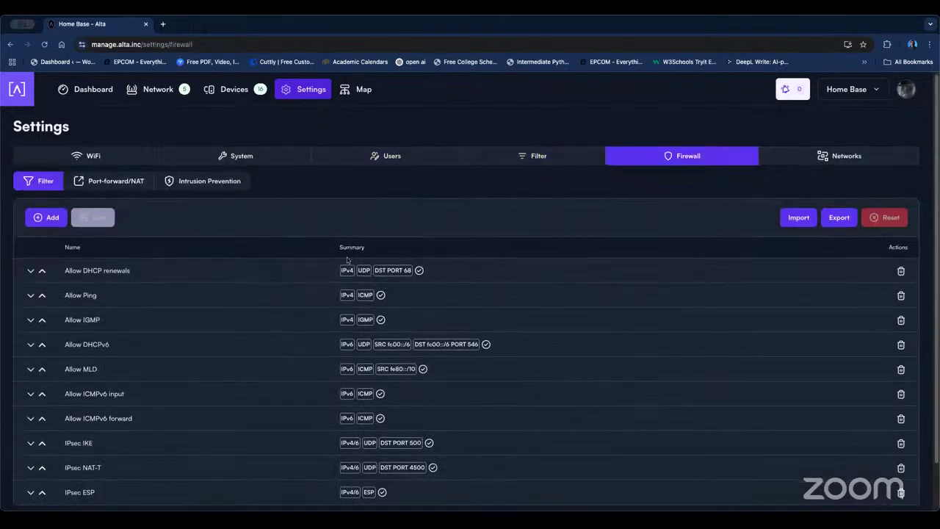
scroll(278, 274, down, 1)
scroll(426, 271, up, 2)
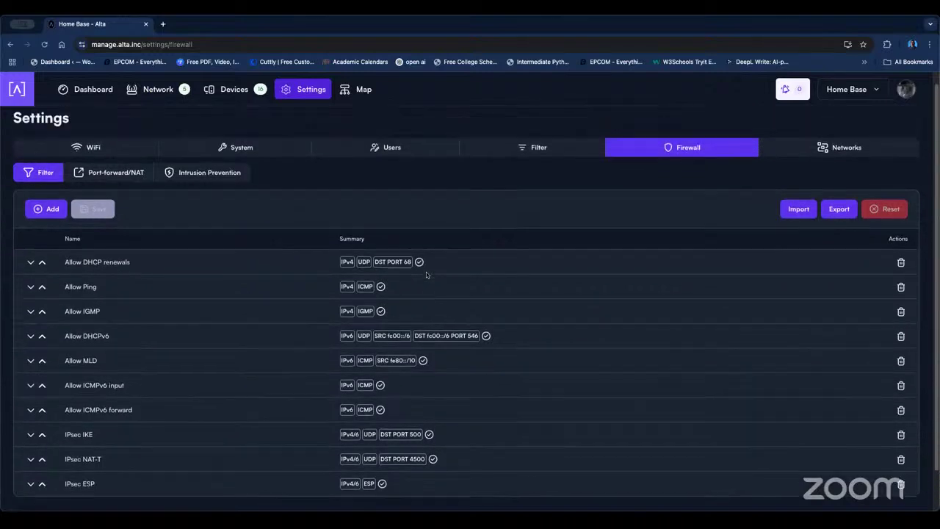
click(776, 161)
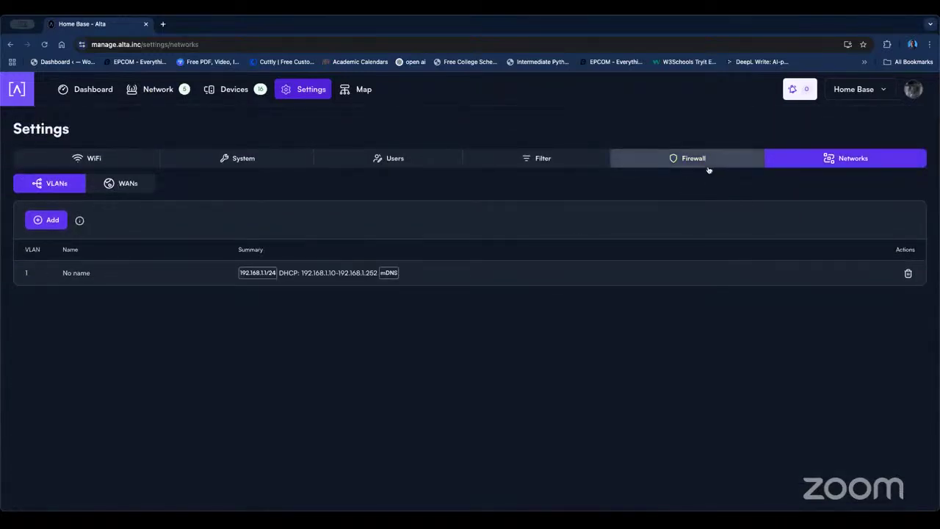